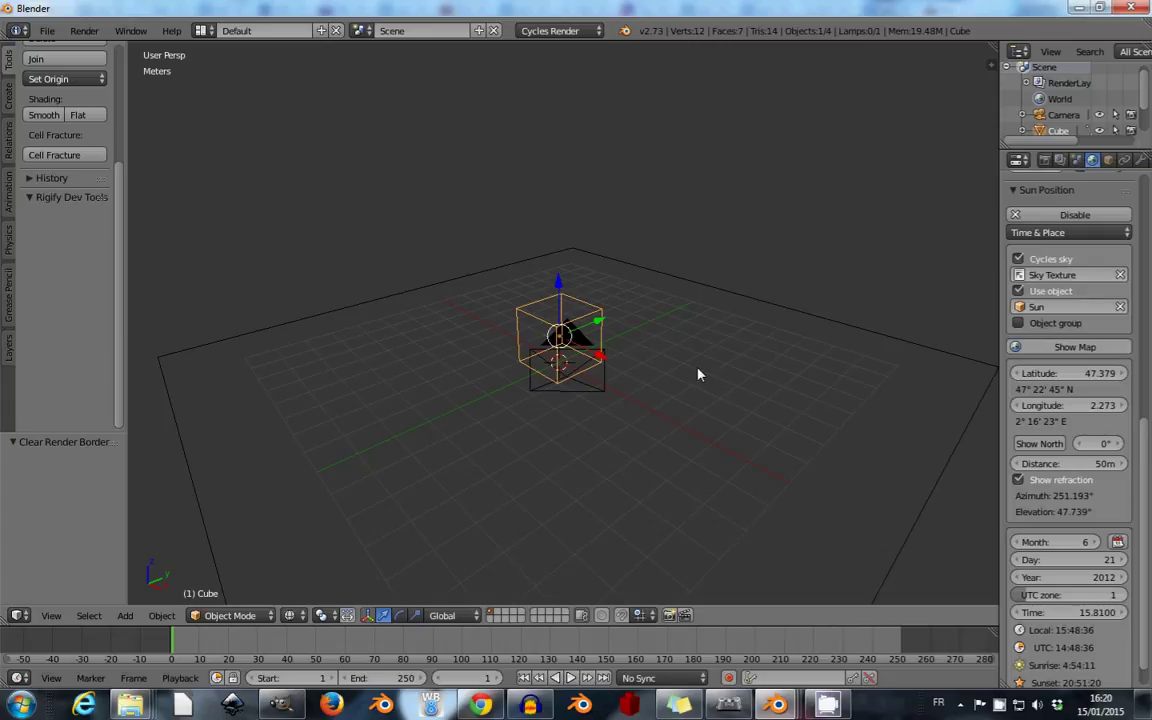
Step: Look around the cube and plane, then browse the Sun Position Time & Place presets
mouse_move(820, 376)
middle_down()
mouse_move(771, 380)
mouse_move(728, 362)
mouse_move(771, 391)
middle_up()
scroll(767, 393, down, 4)
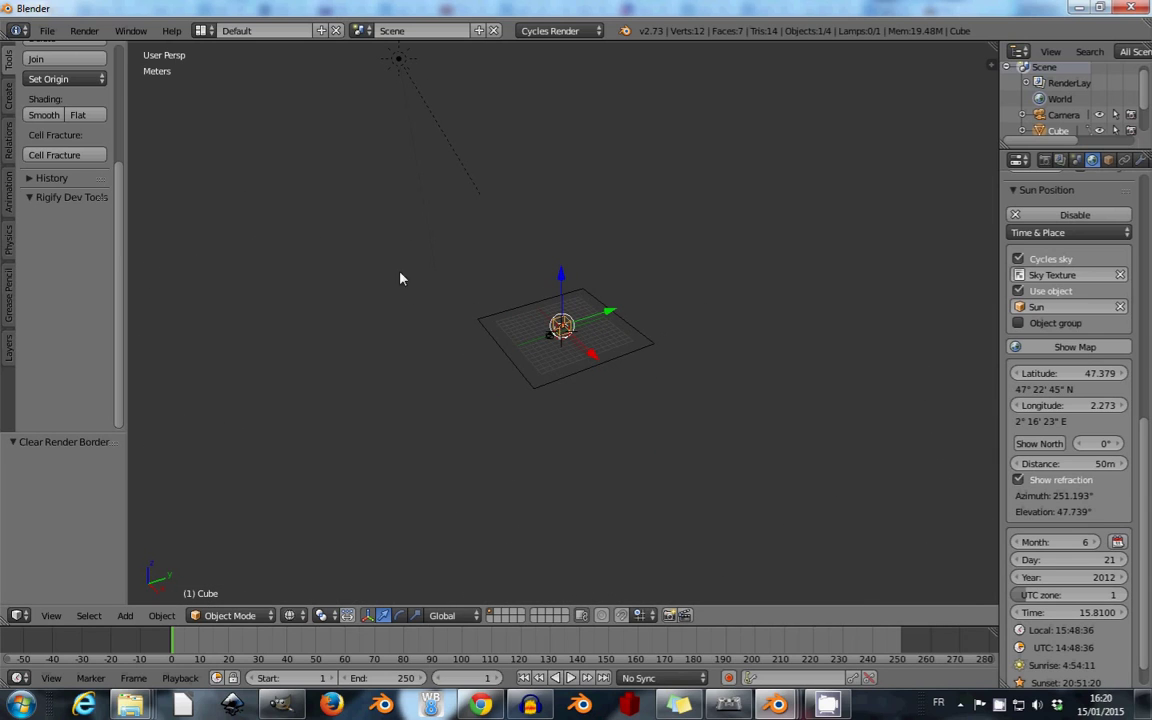
scroll(1075, 272, up, 5)
scroll(1075, 272, up, 5)
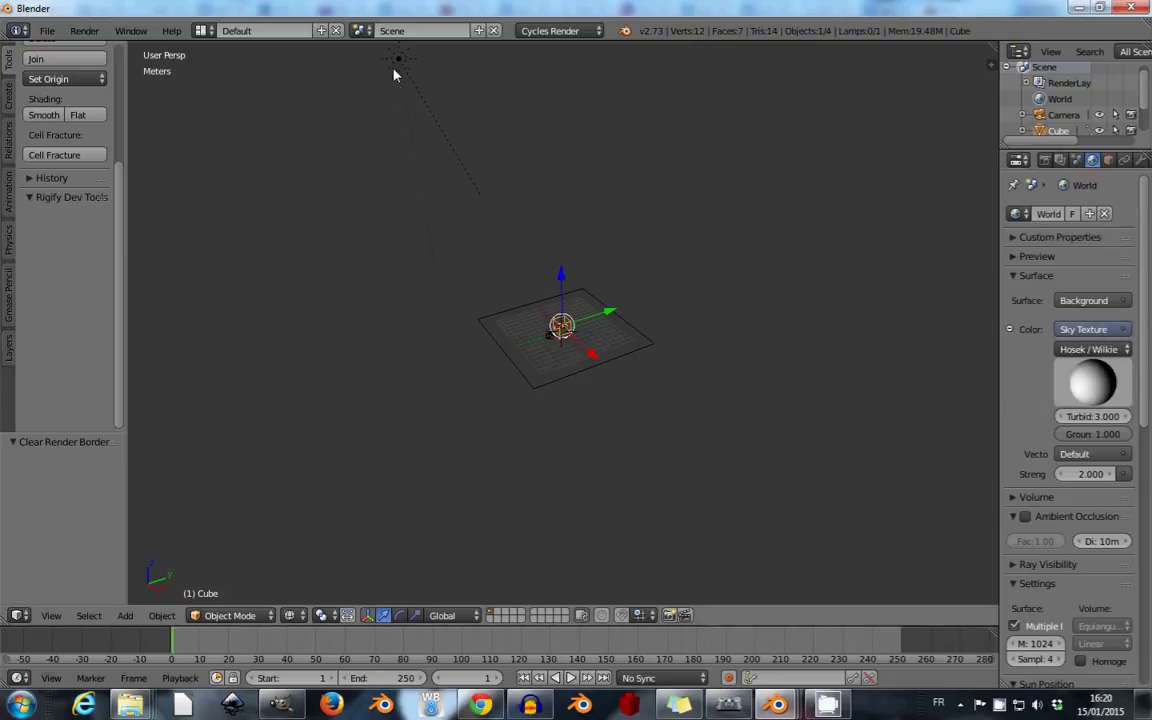
scroll(594, 355, up, 2)
scroll(600, 360, up, 2)
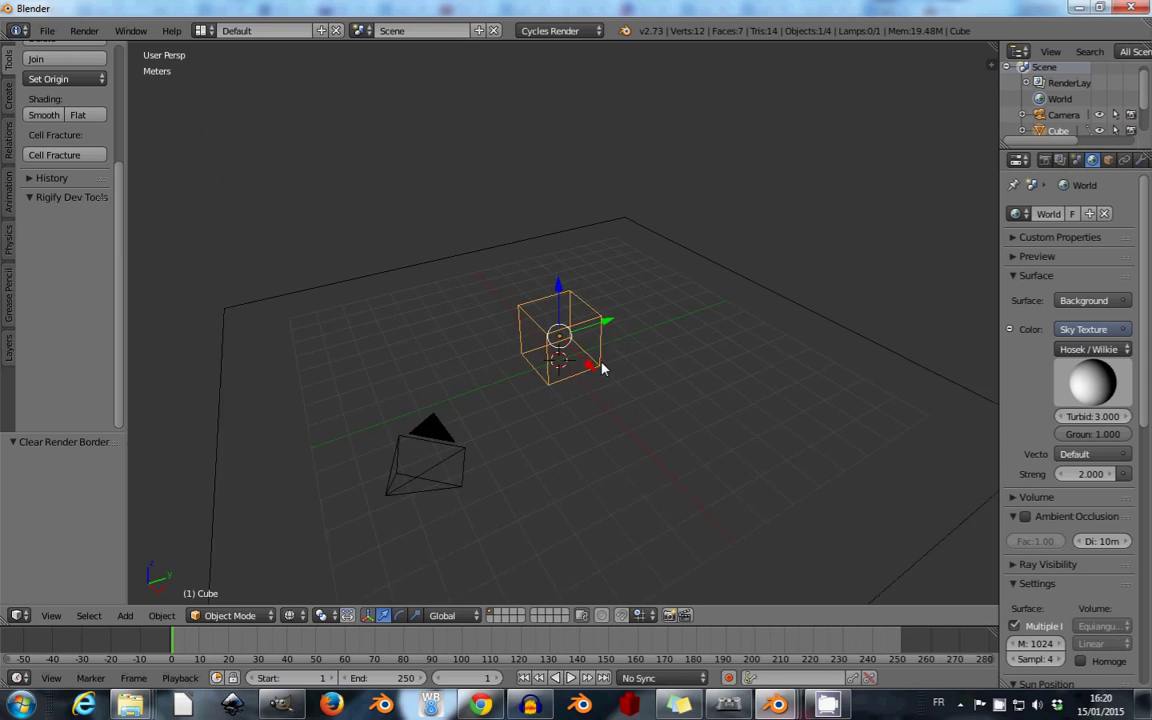
scroll(606, 370, up, 2)
scroll(615, 385, up, 2)
scroll(1070, 480, down, 2)
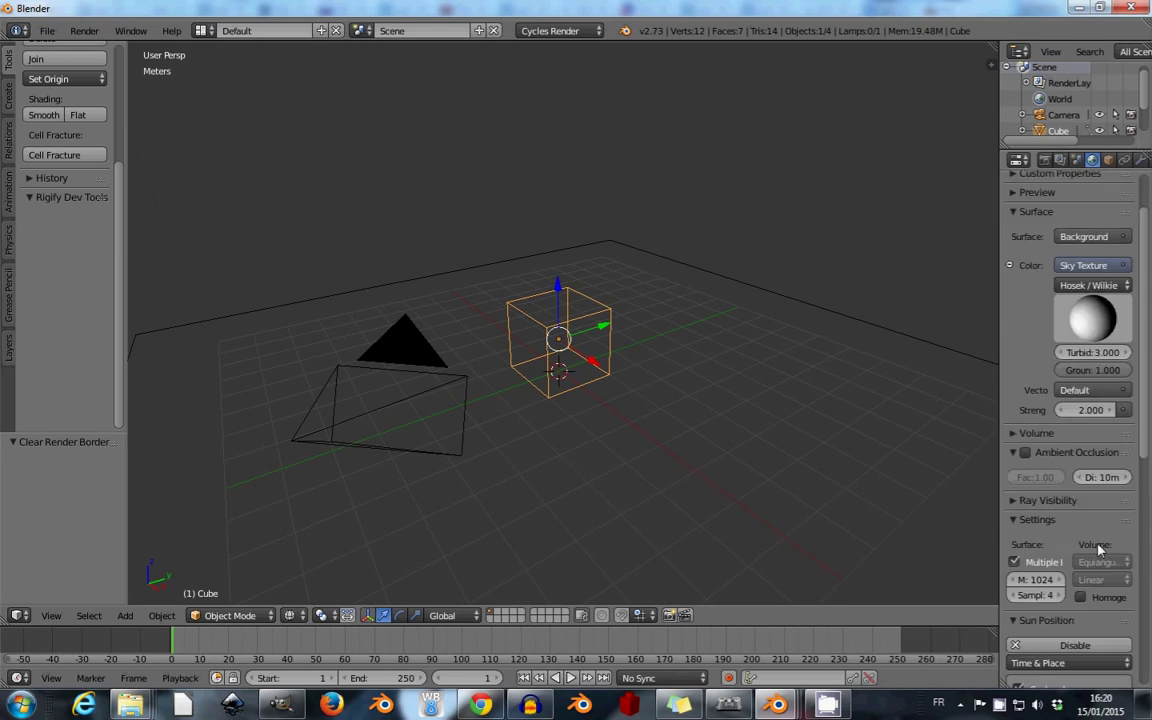
scroll(1070, 500, down, 8)
scroll(1070, 520, down, 2)
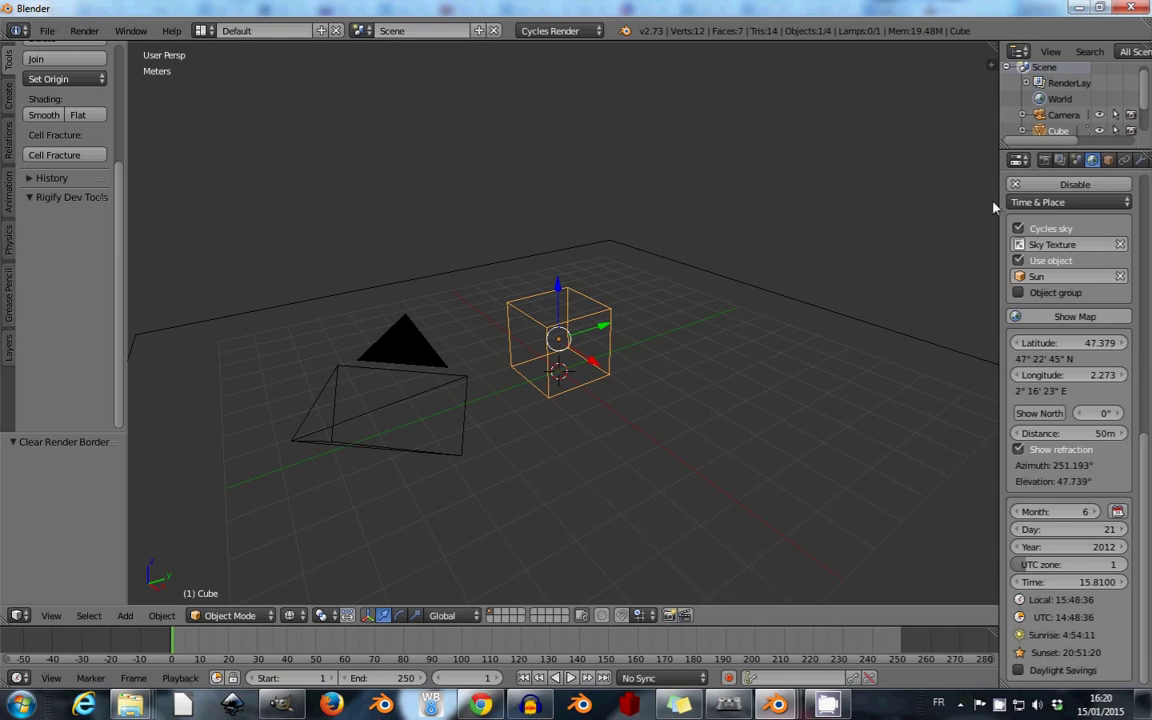
click(1074, 203)
Step: Pick latitude 46.138, longitude 1.447 on the world map, then hide the map
click(1070, 316)
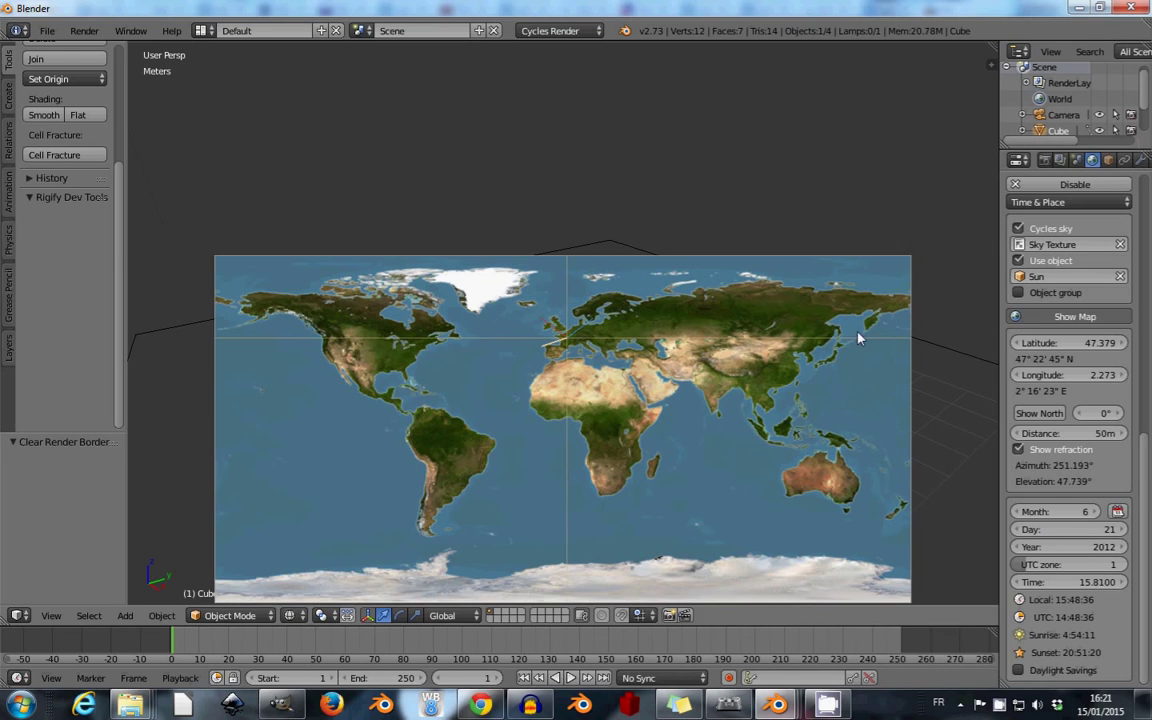
drag(607, 342, 560, 345)
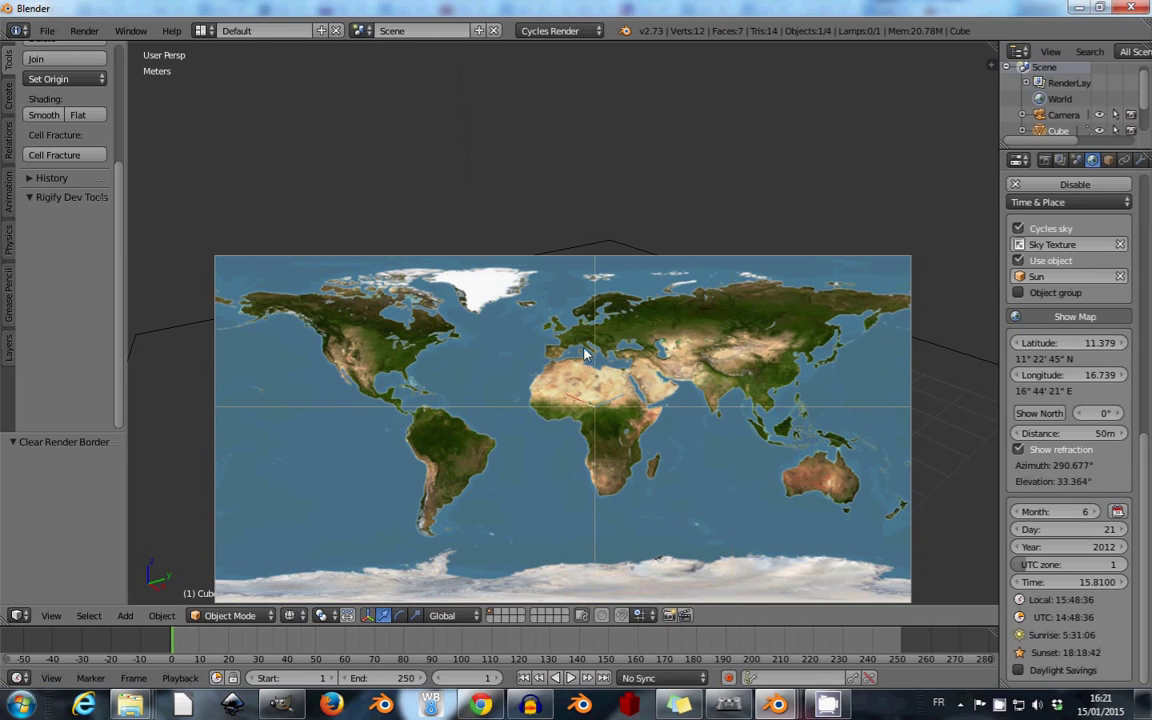
click(566, 342)
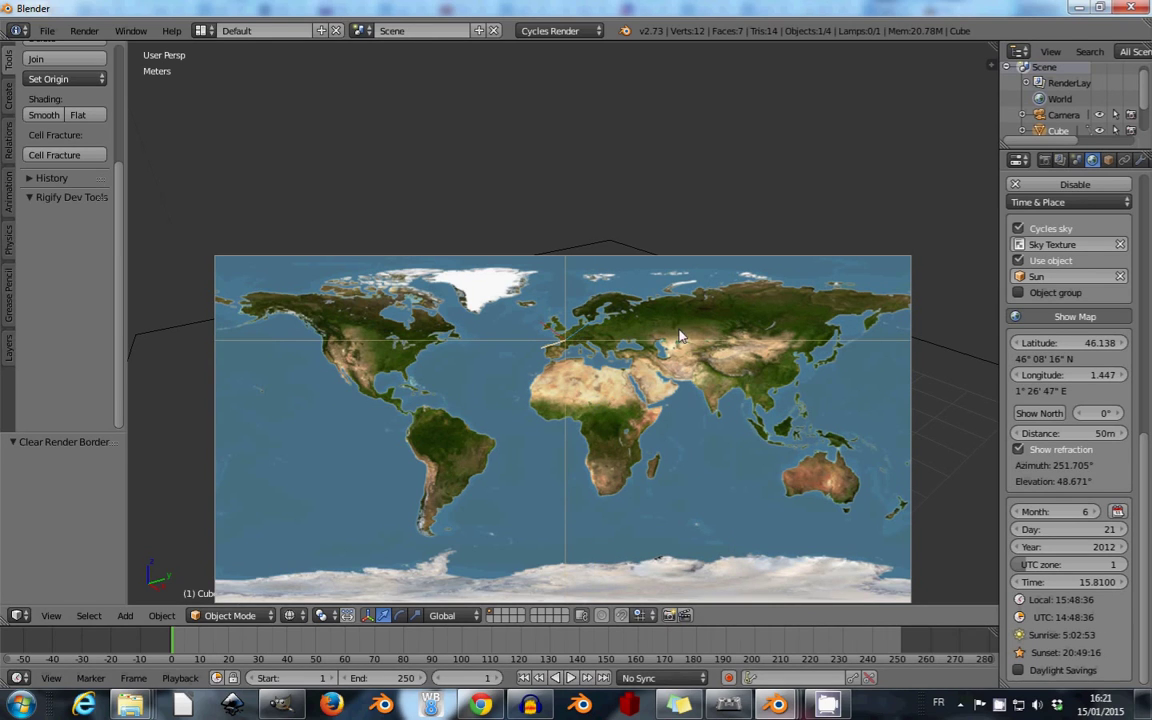
click(1078, 318)
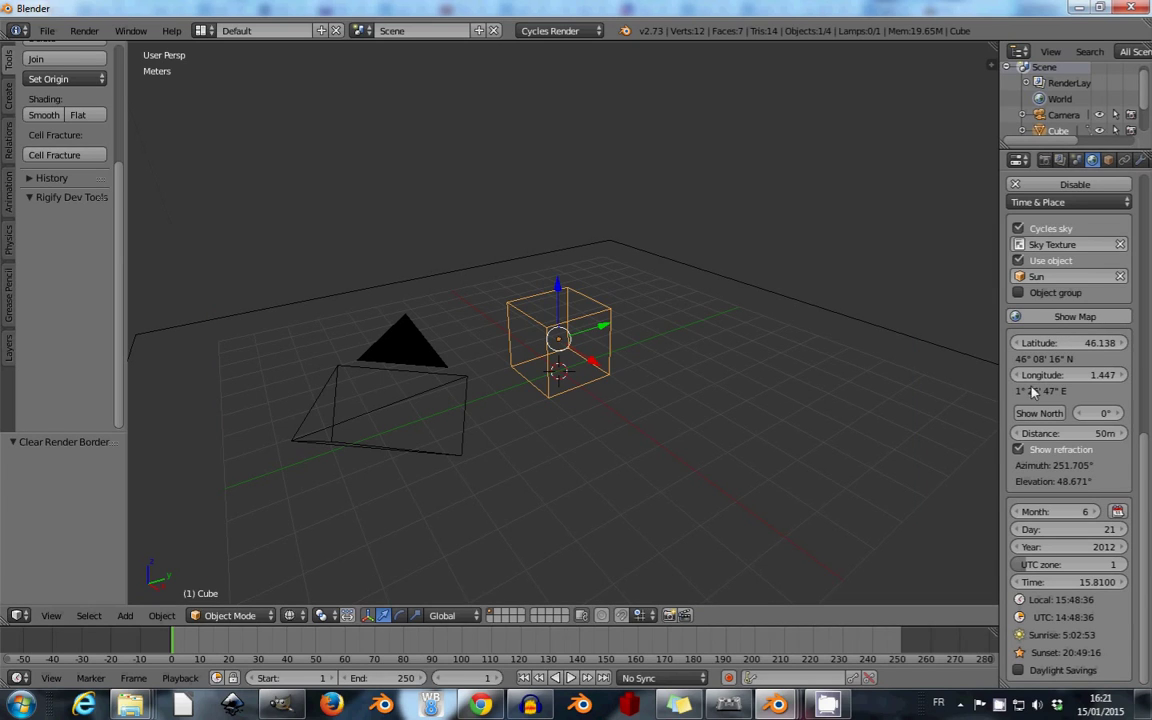
Step: Set the sun's date to month 2, day 15, year 2015
click(1058, 512)
text(2)
key(Return)
click(1094, 531)
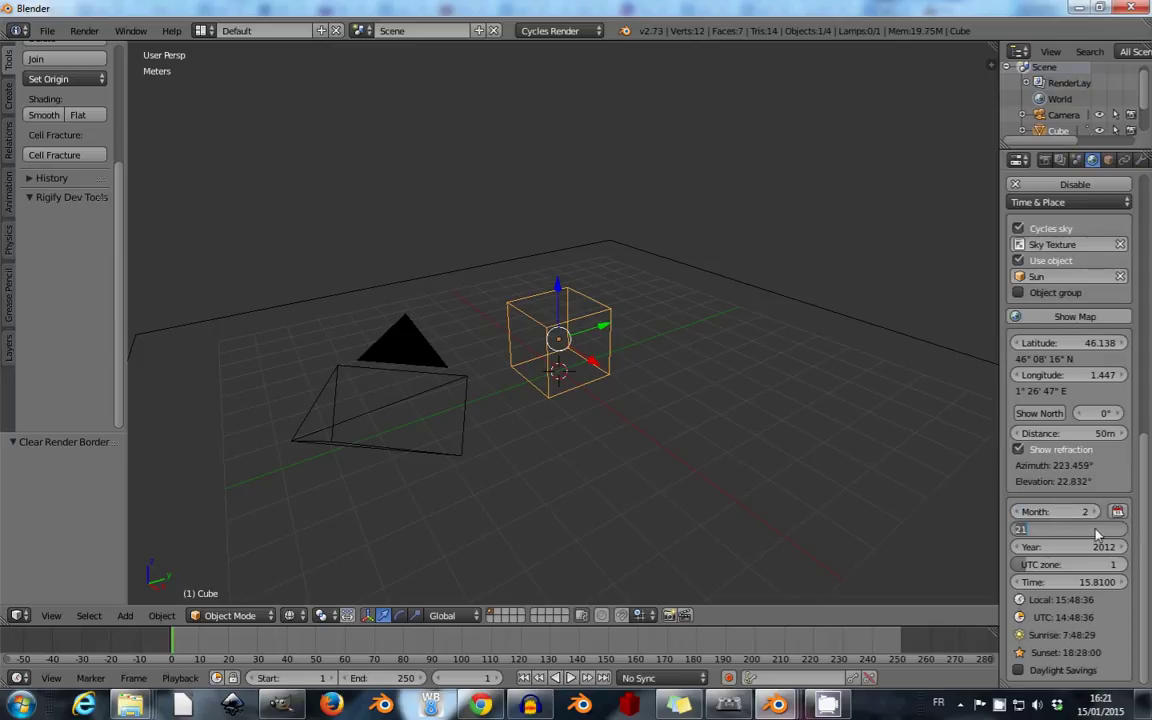
text(5)
key(Return)
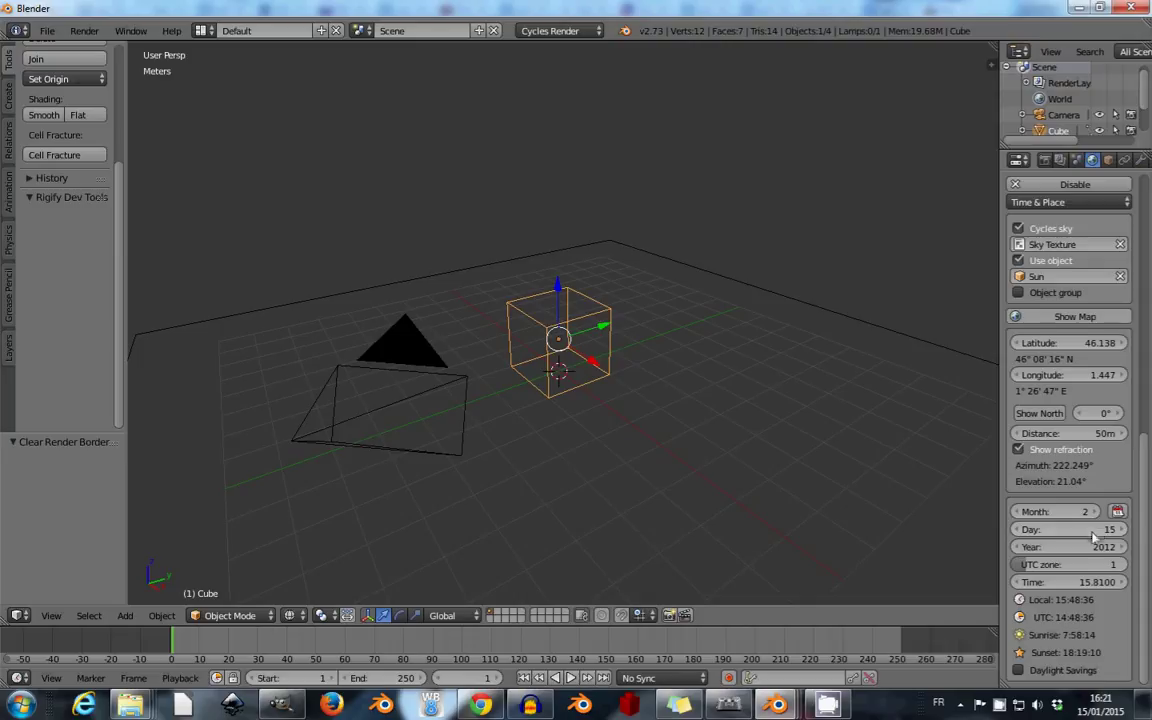
click(1087, 549)
text(1)
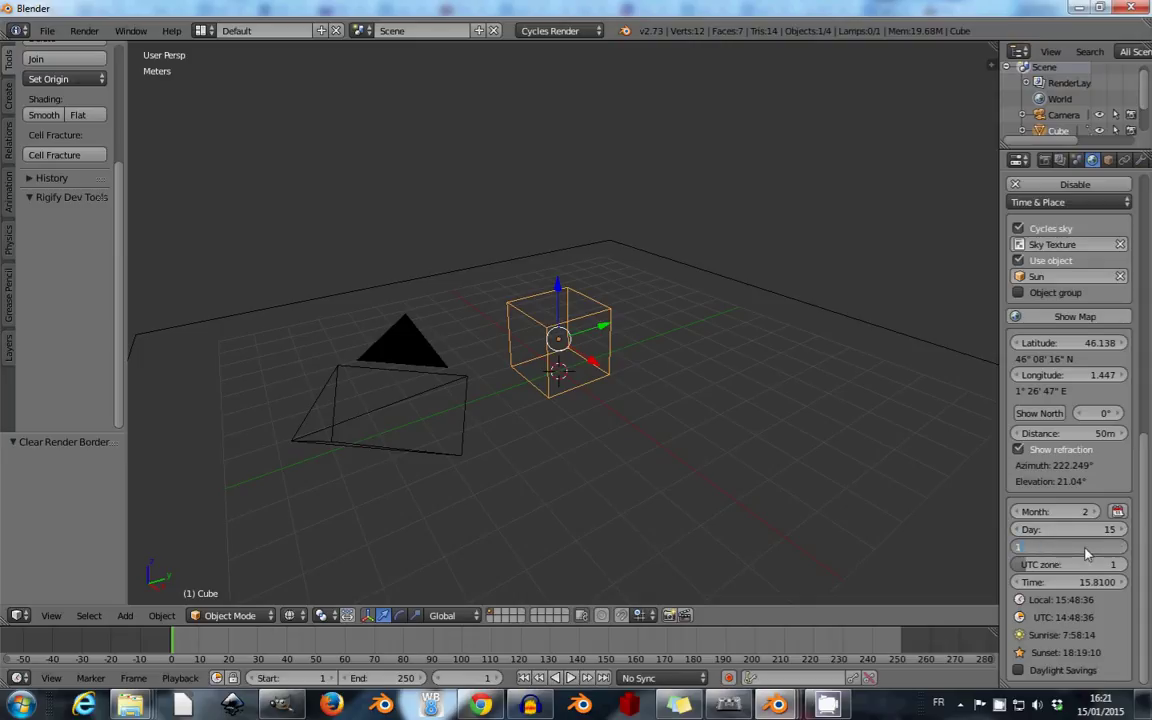
text(2015)
key(Return)
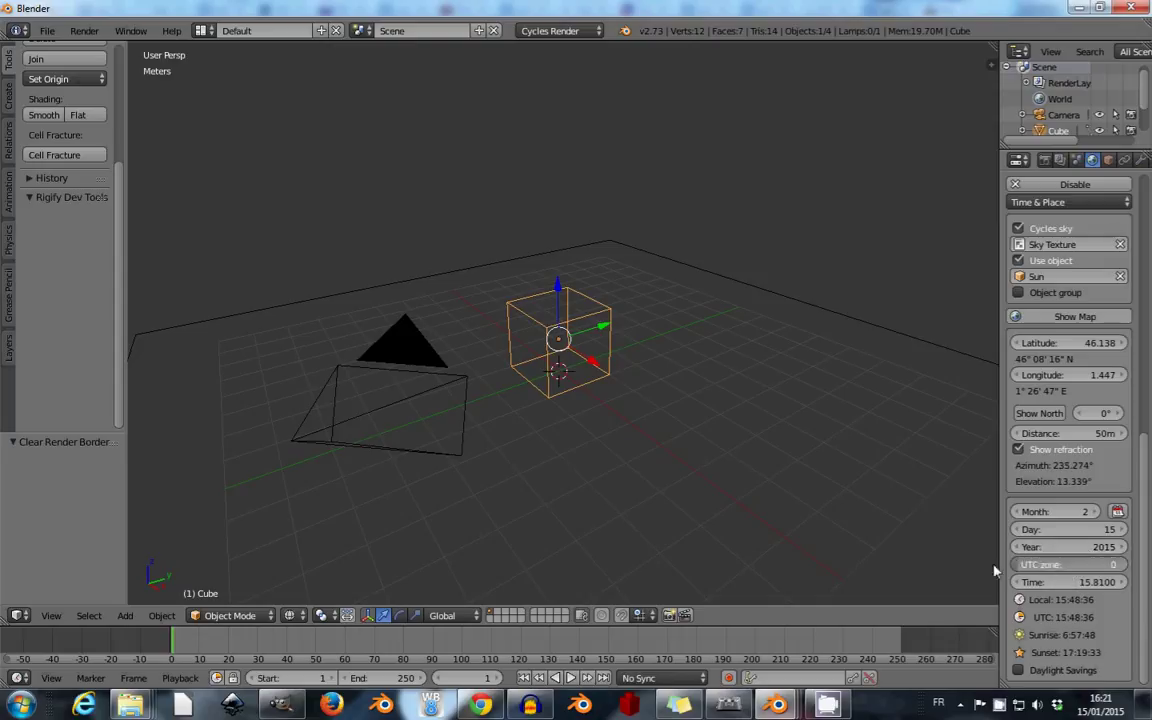
Step: Keep UTC zone 1, set the time to 15.5 hours, and leave daylight savings off
click(1017, 565)
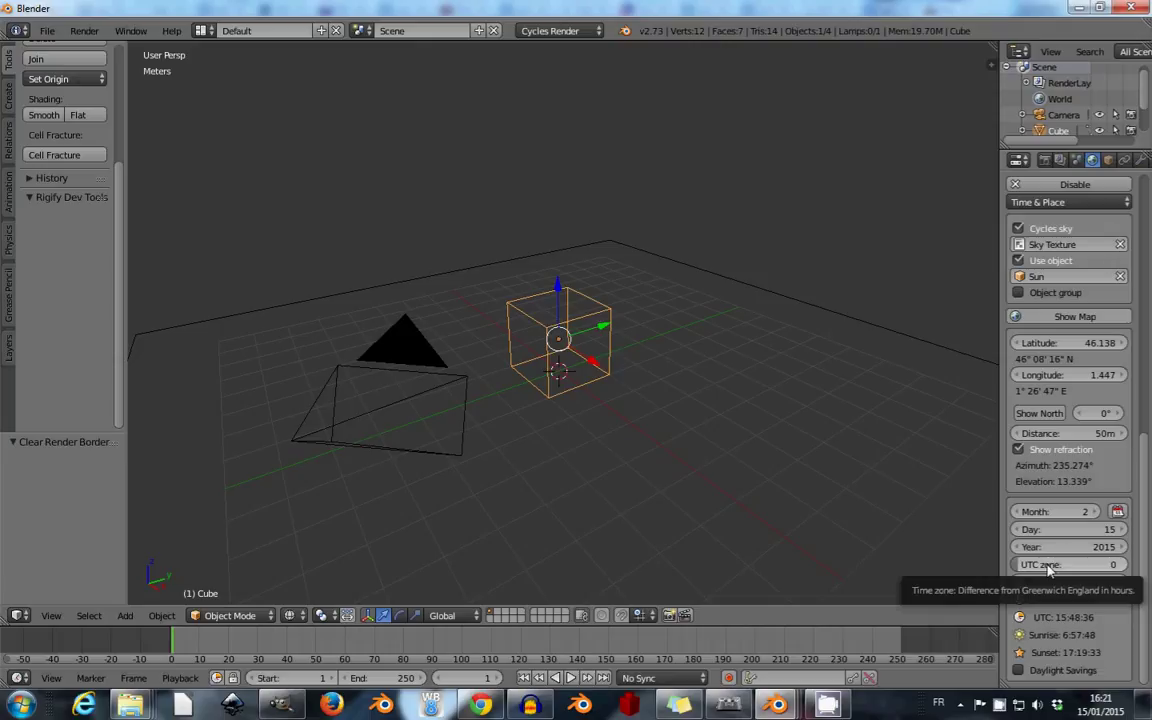
key(ctrl+z)
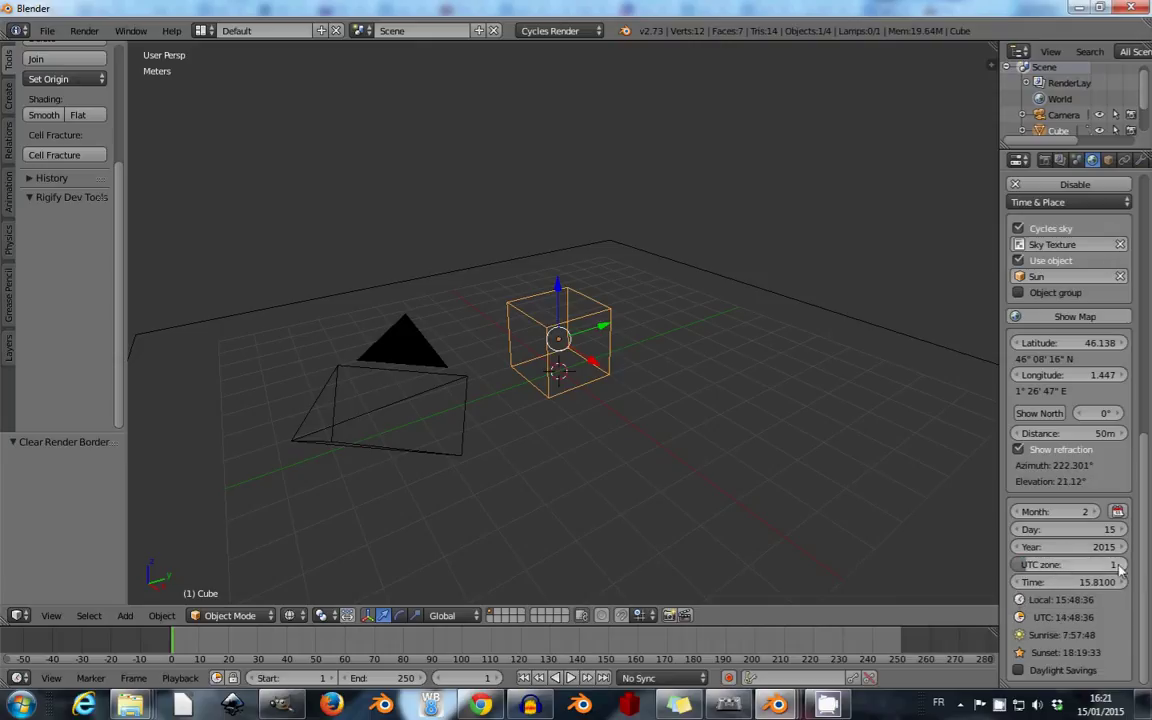
click(1072, 585)
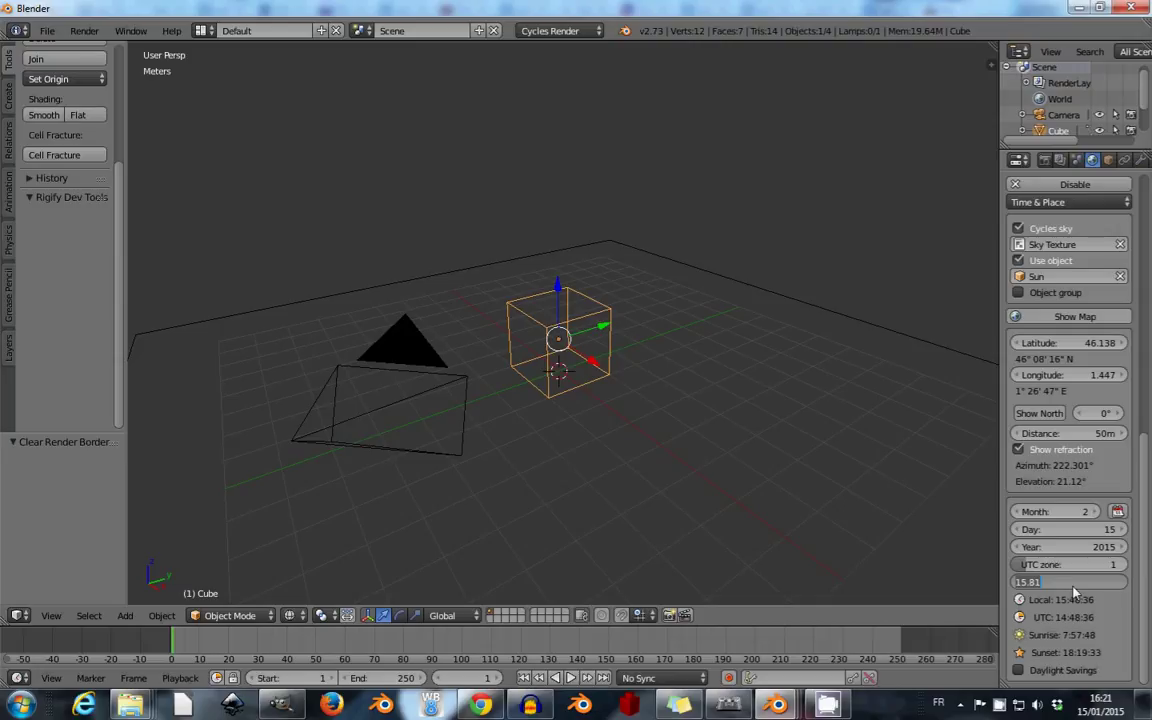
text(15)
key(Escape)
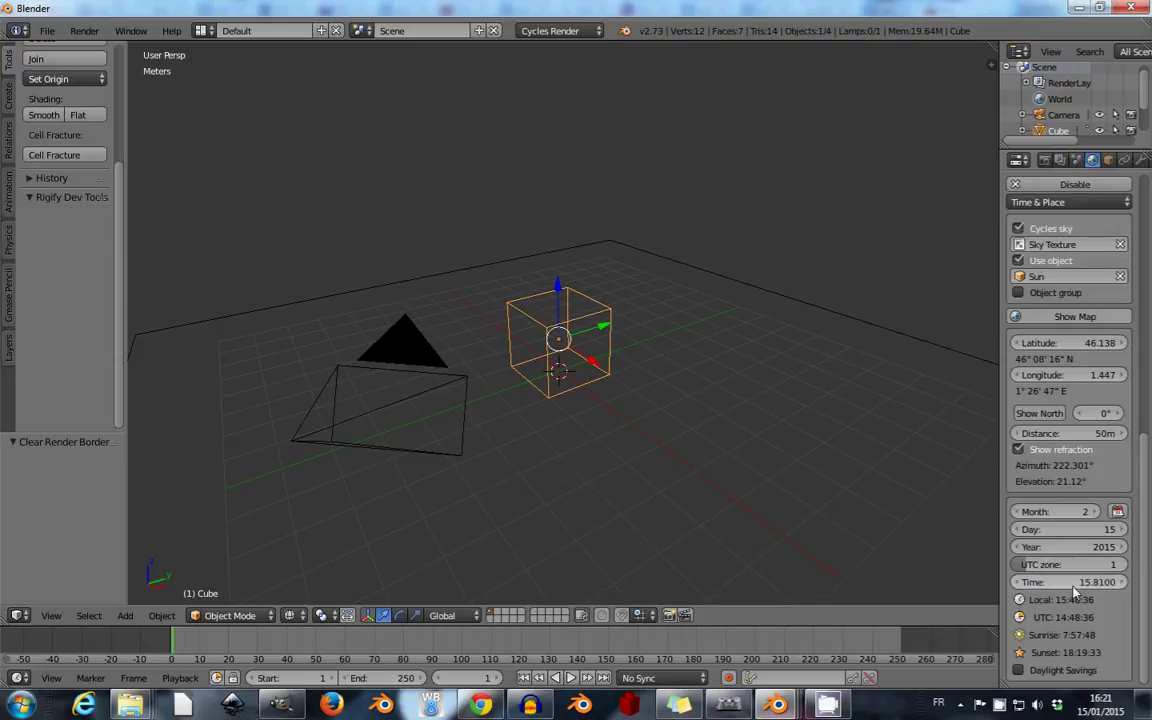
click(1074, 588)
text(15.5)
key(Return)
click(1019, 670)
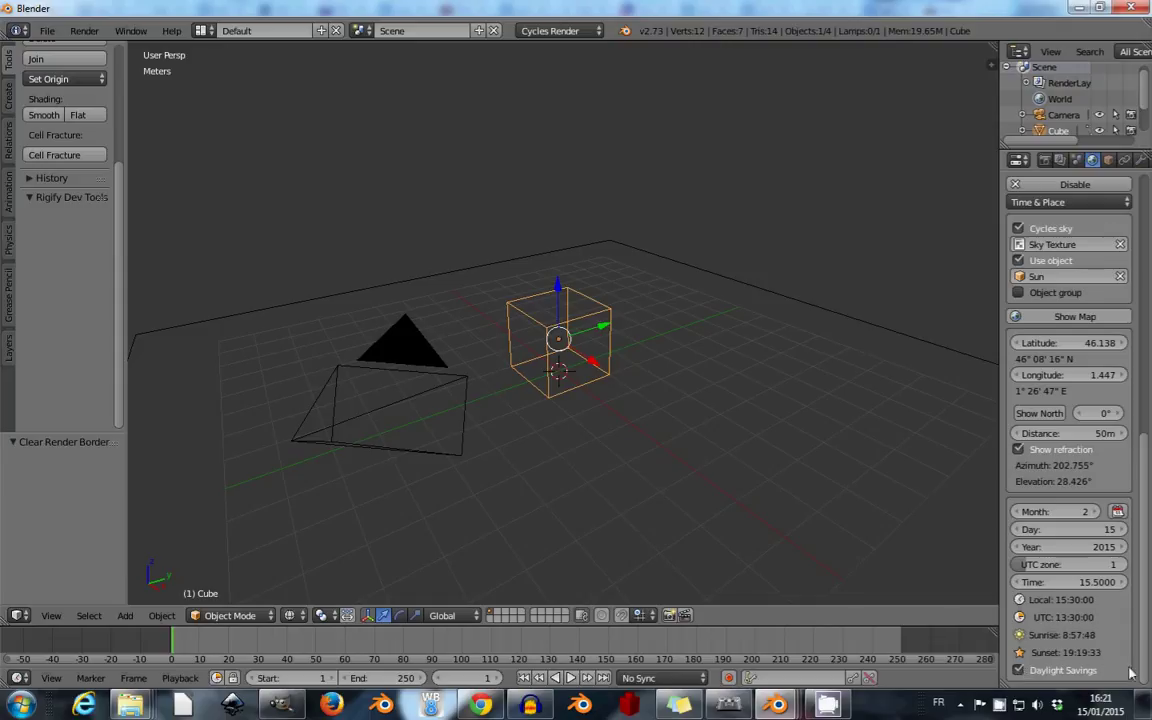
click(1019, 670)
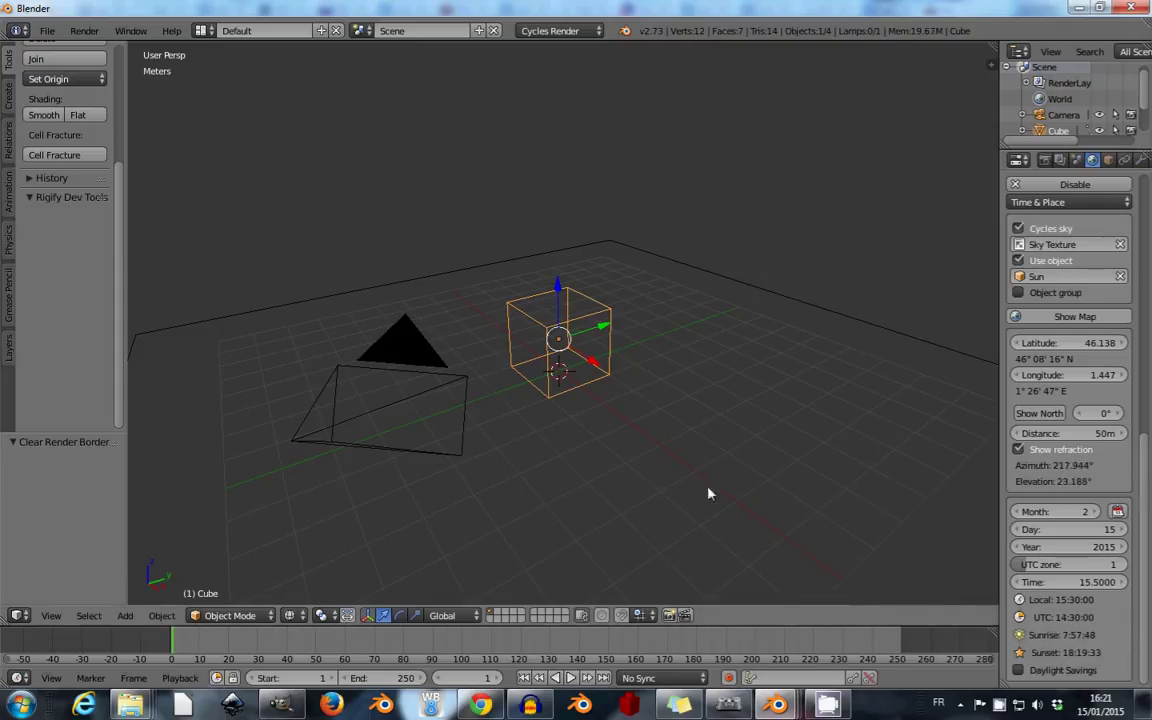
Step: Switch the viewport to Cycles rendered shading and set the sun time to 18 for evening light
click(289, 615)
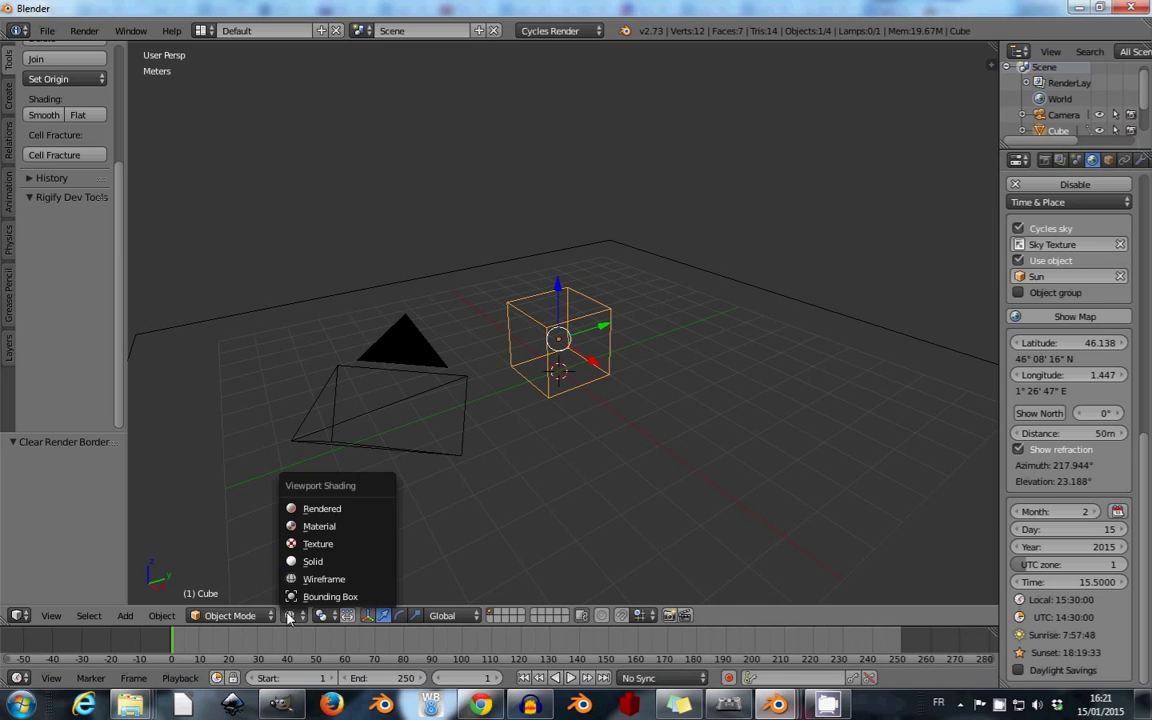
click(317, 518)
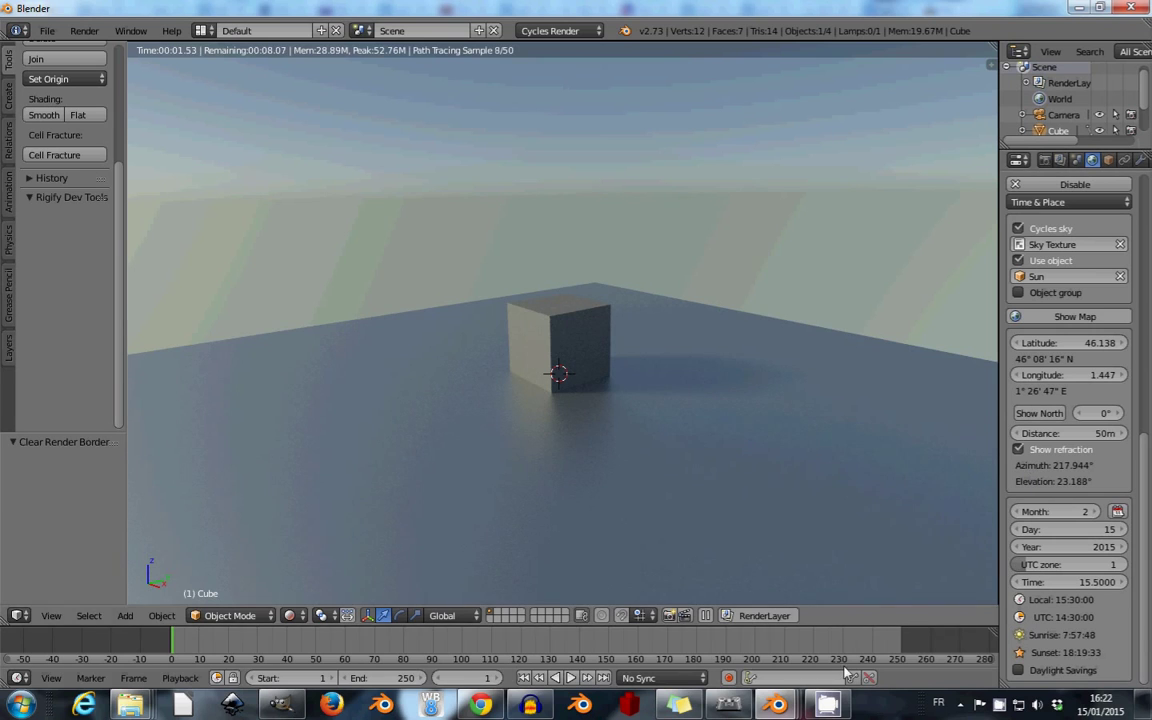
click(1083, 582)
text(18)
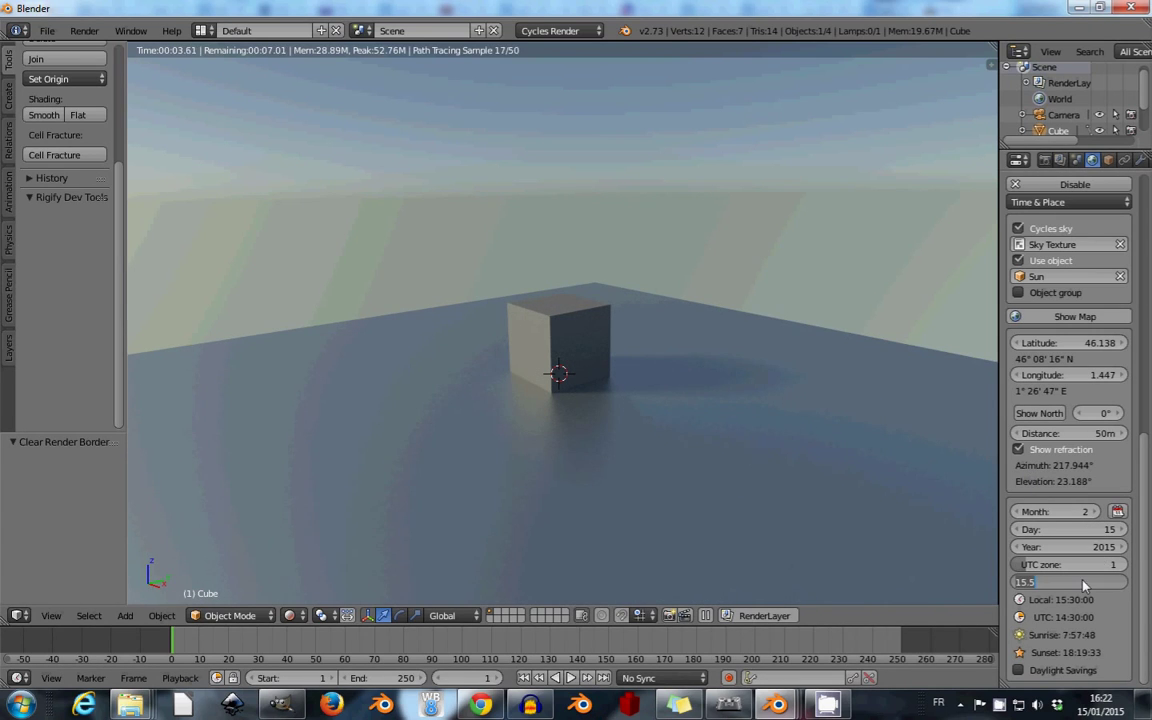
key(Return)
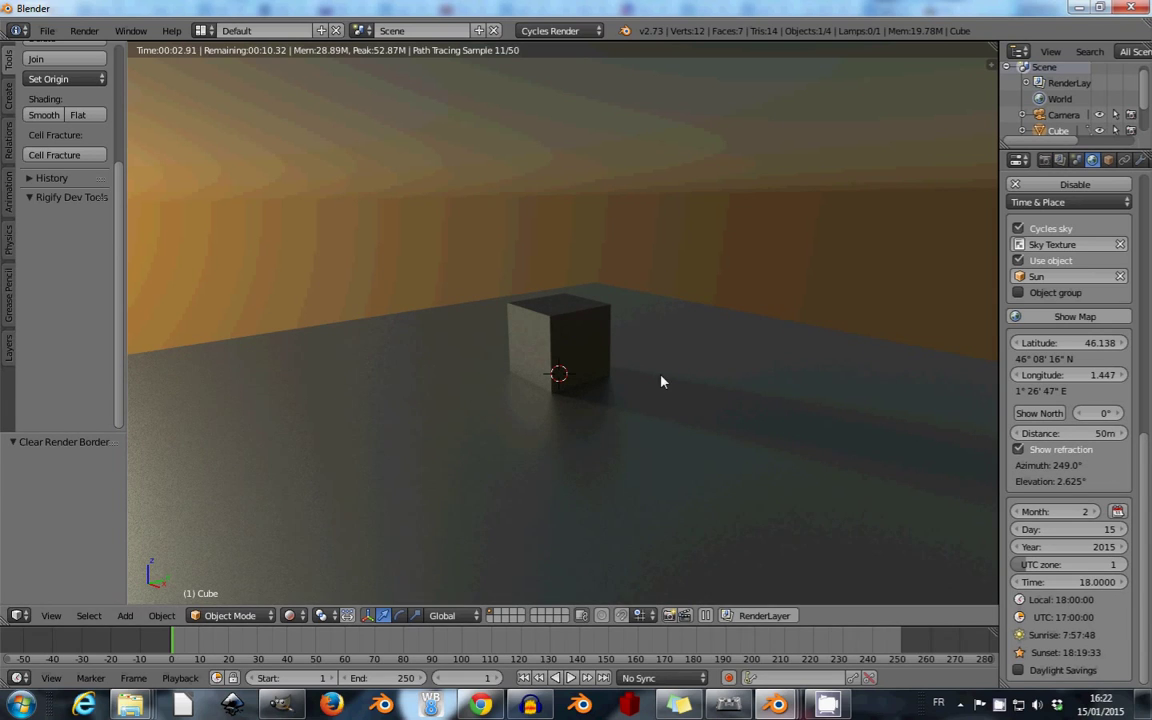
Step: Compare morning and midday light by setting the sun time to 8, then 12
click(1076, 582)
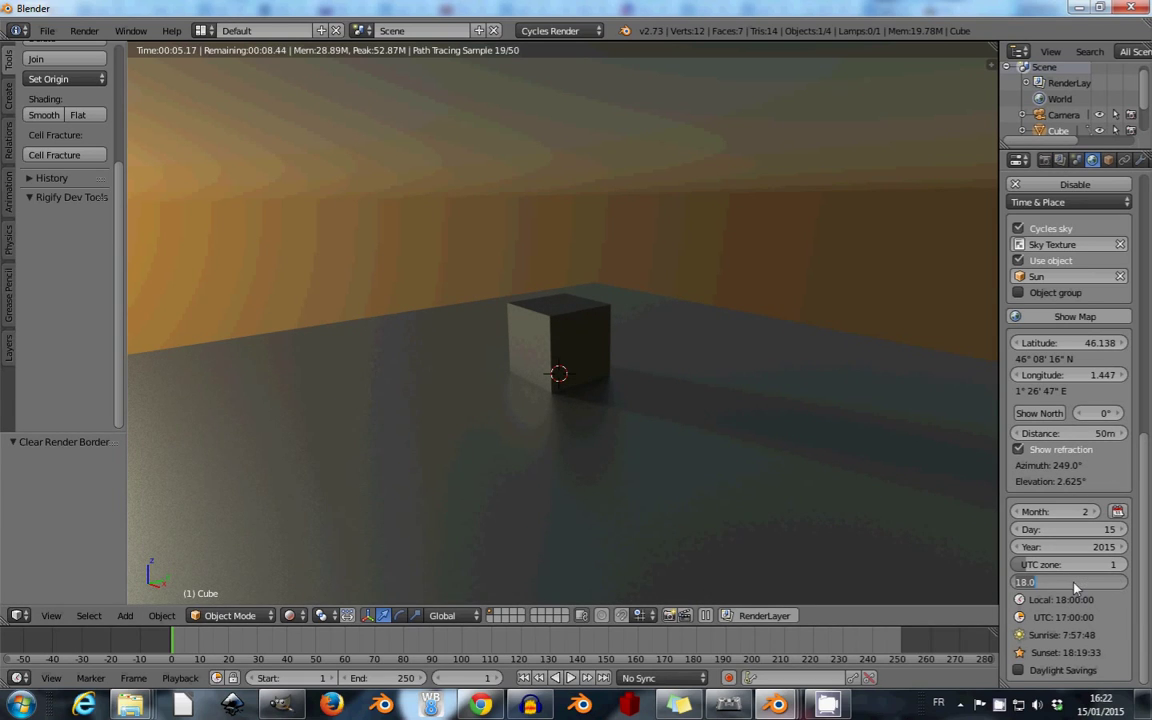
text(8)
key(Return)
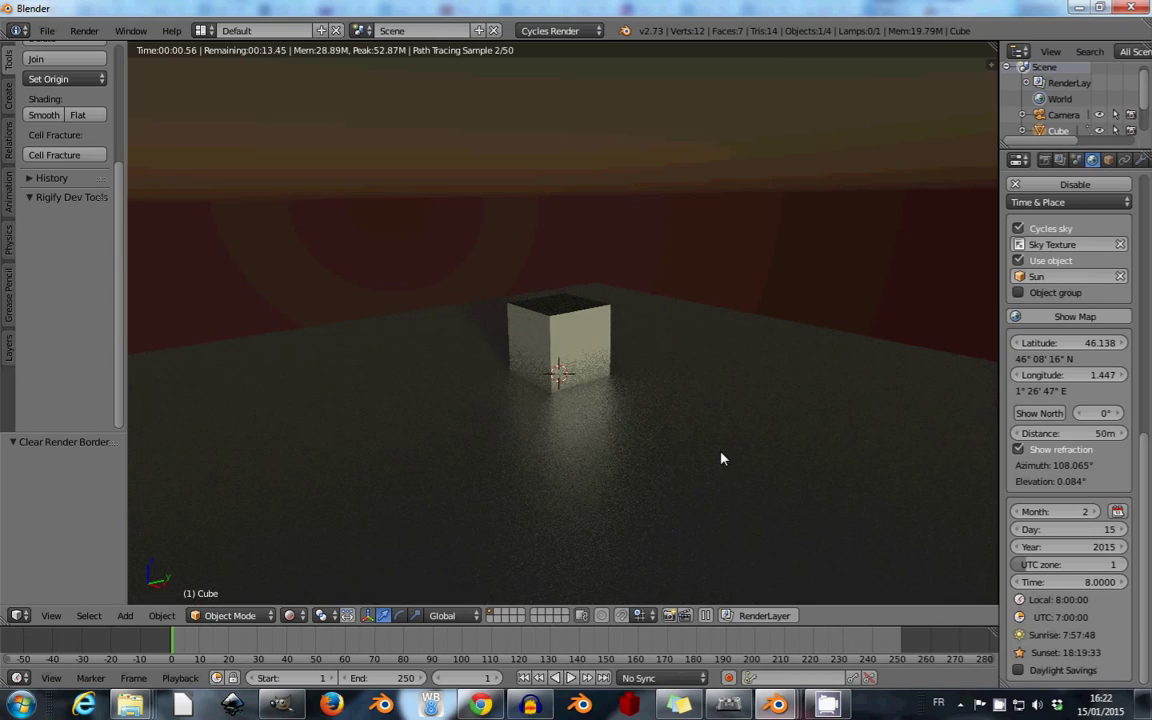
mouse_move(830, 446)
middle_down()
mouse_move(968, 428)
mouse_move(882, 389)
middle_up()
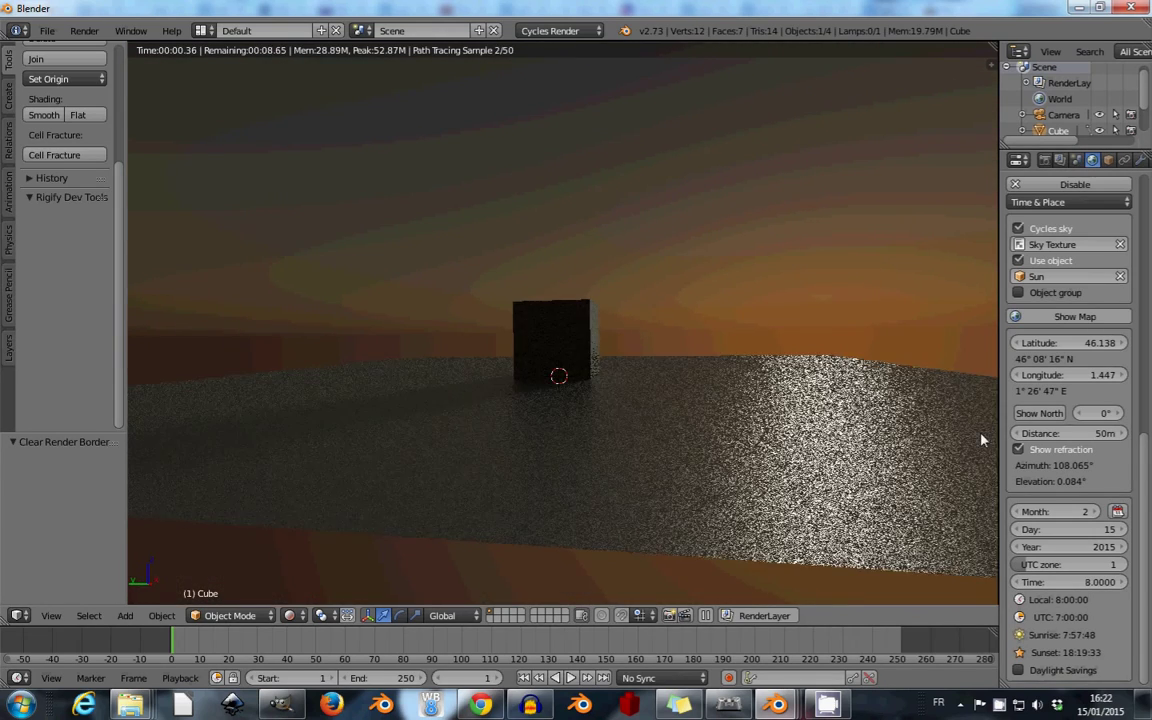
click(1085, 582)
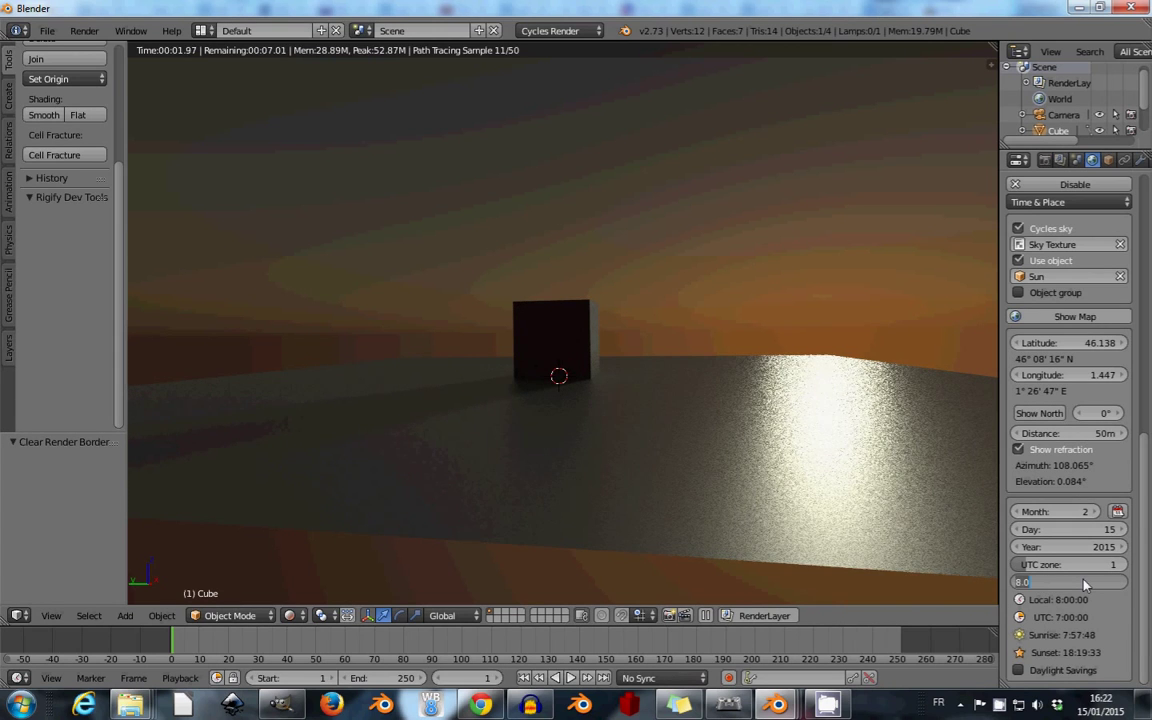
text(12)
key(Return)
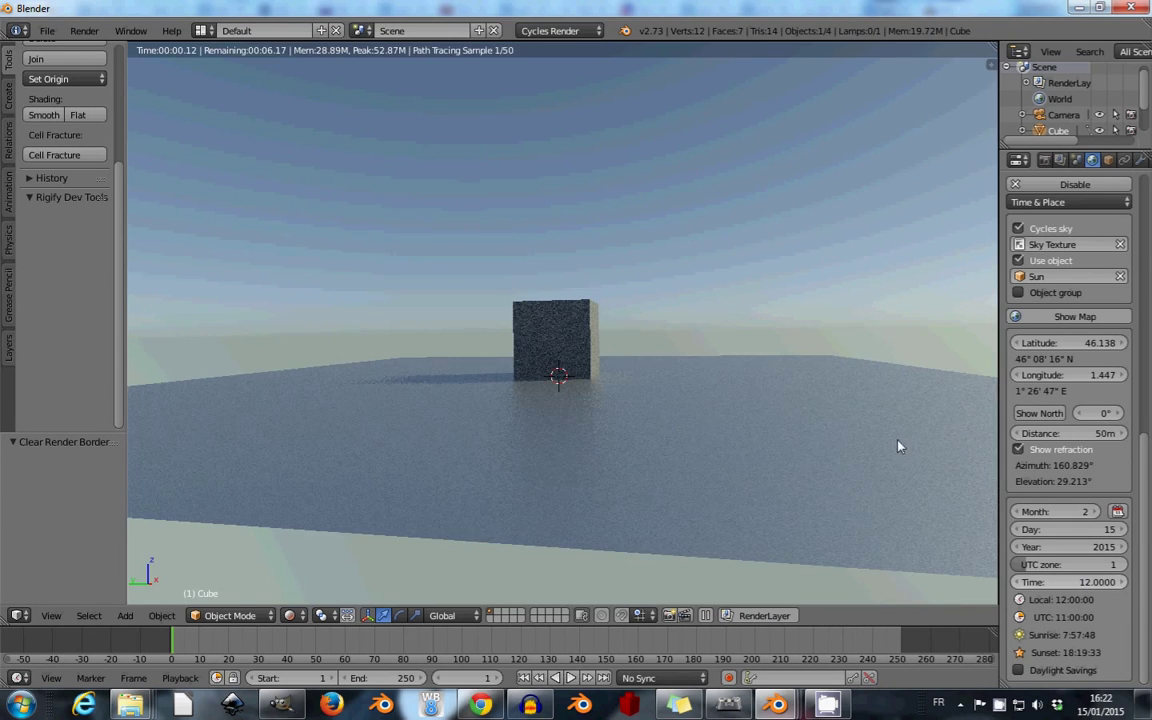
middle_drag(736, 306, 666, 378)
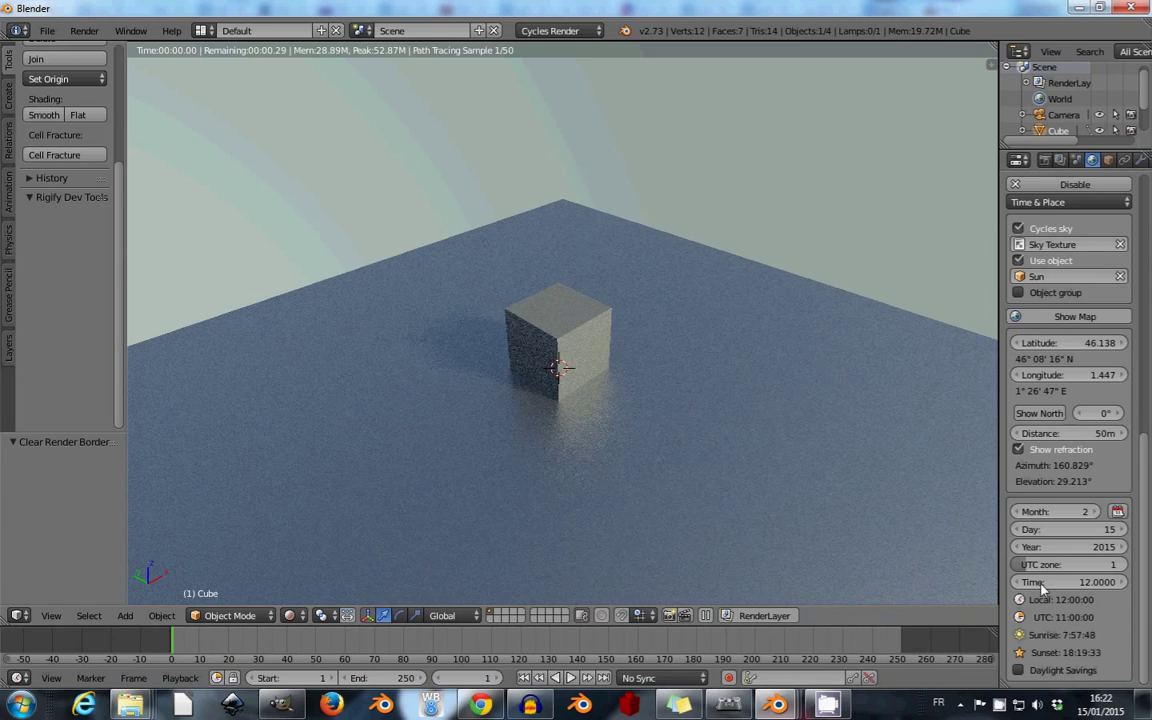
Step: Set the sun time to 0 for night, view the horizon, then leave rendered shading
click(1061, 587)
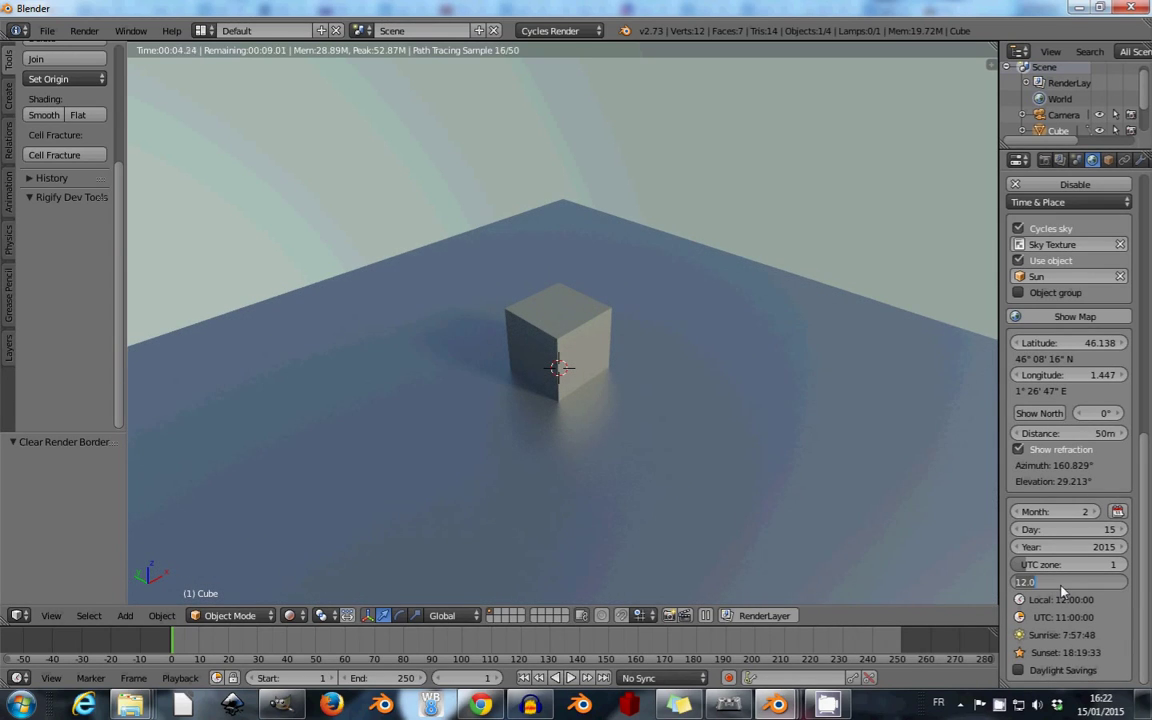
text(0)
key(Return)
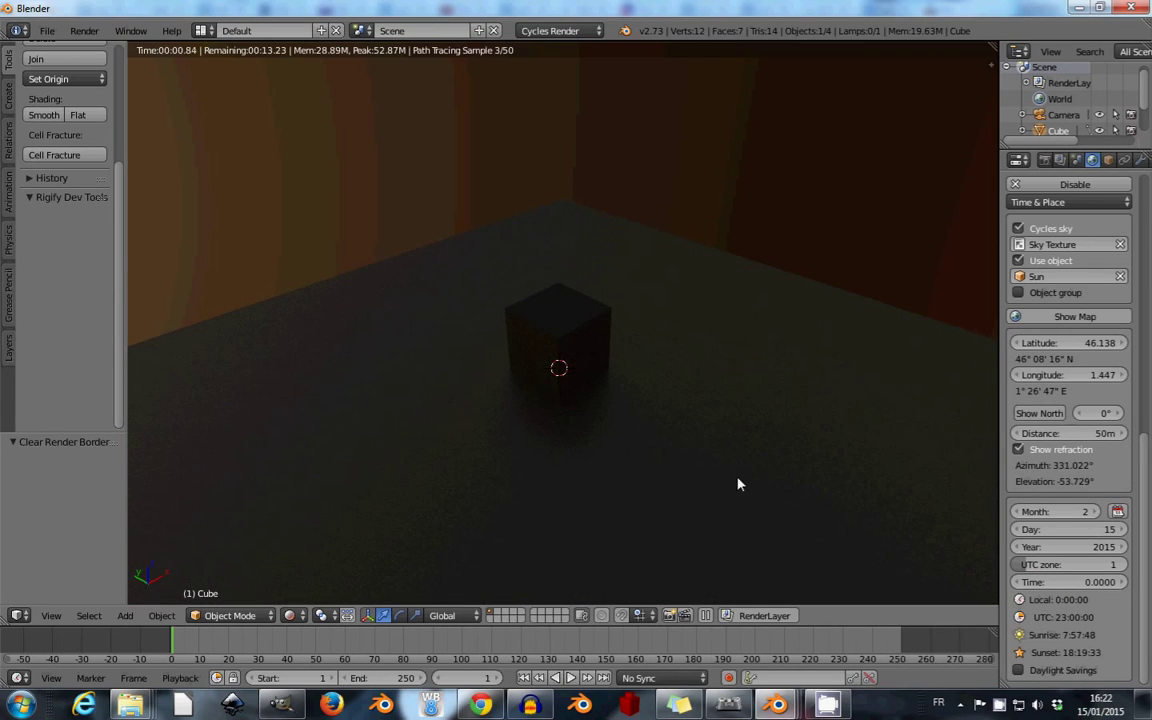
mouse_move(738, 484)
middle_down()
mouse_move(664, 279)
mouse_move(663, 334)
middle_up()
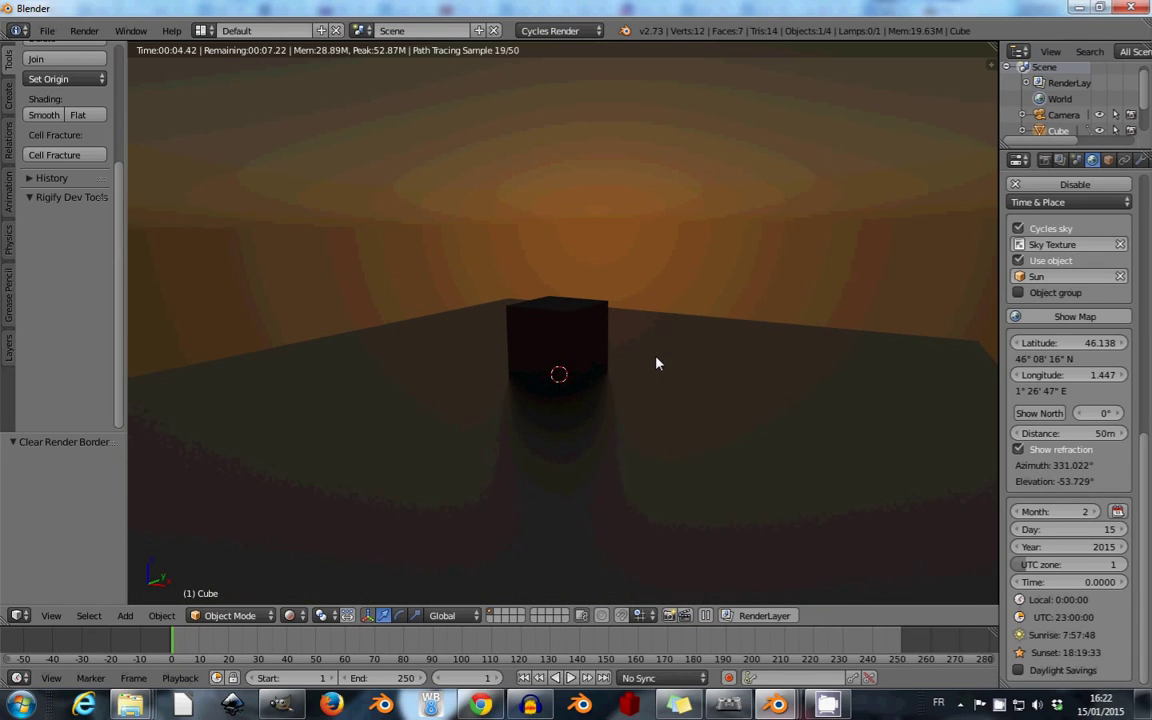
key(z)
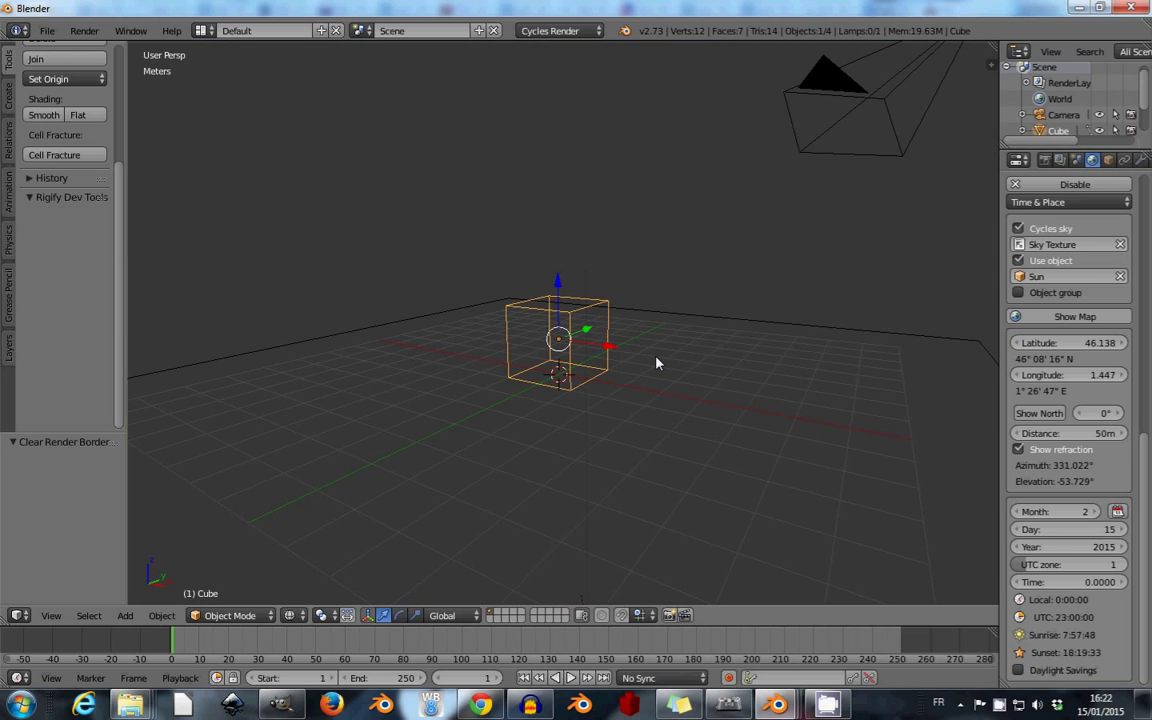
Step: Bring the A17_007 file forward and set its sun to month 2, day 15
mouse_move(777, 705)
click(680, 570)
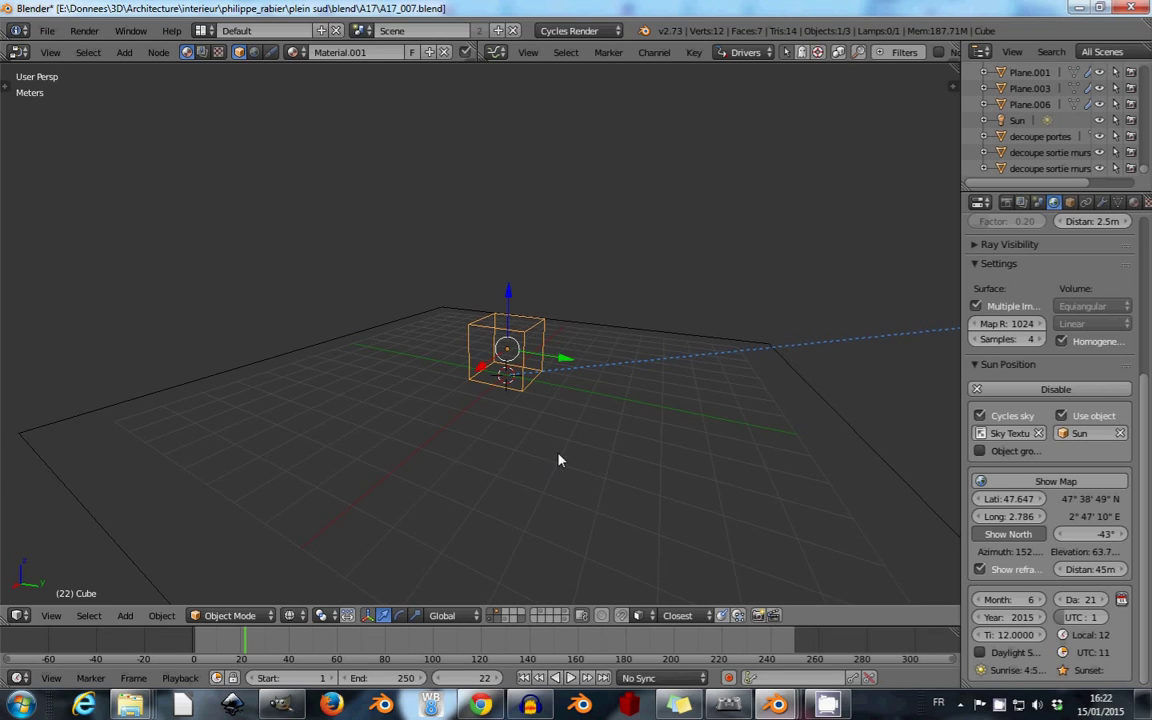
middle_drag(558, 460, 594, 468)
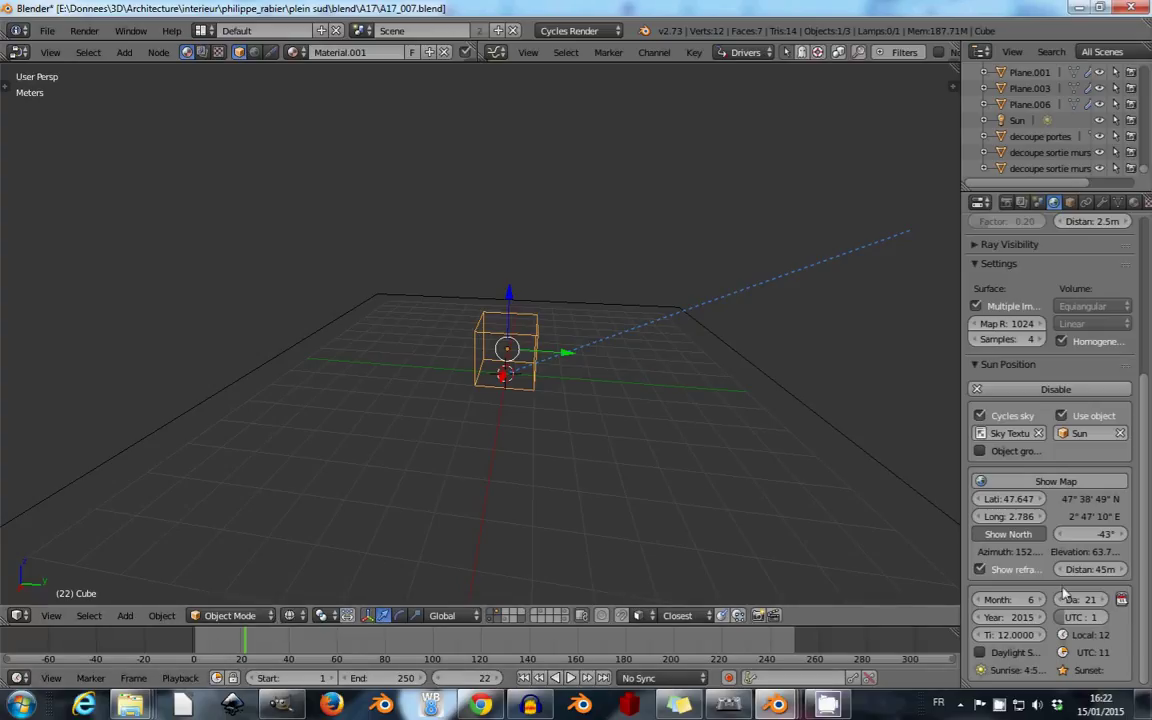
click(1005, 600)
text(2)
key(Return)
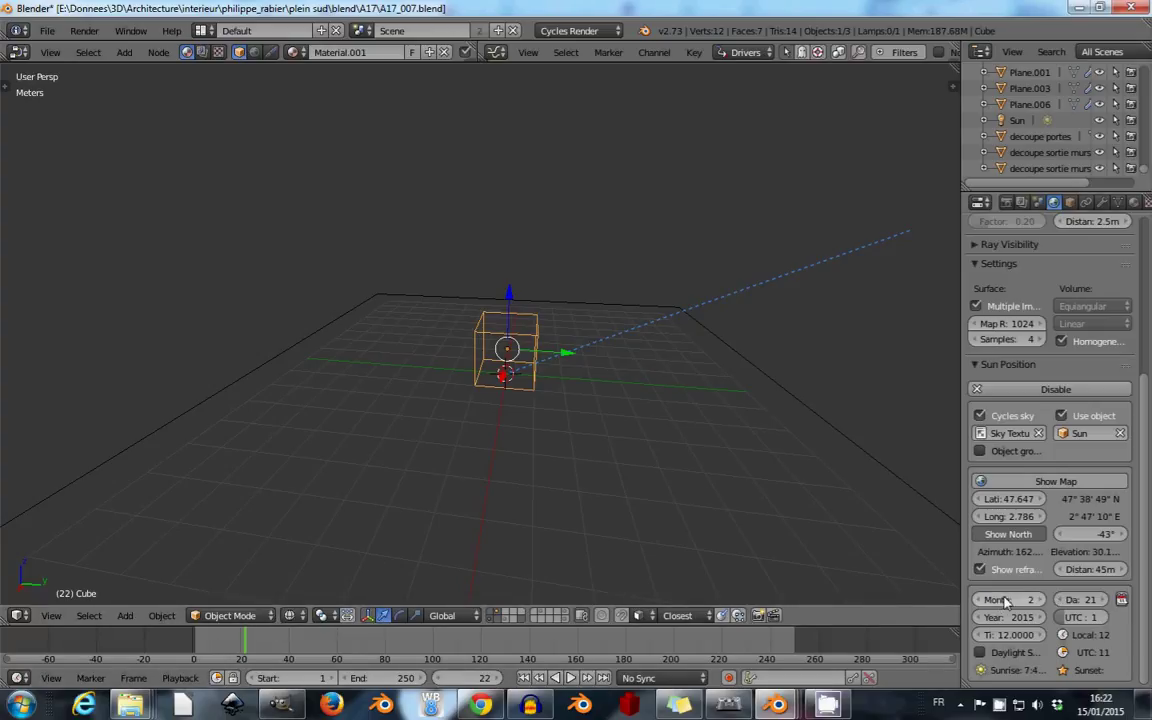
click(1091, 600)
key(Return)
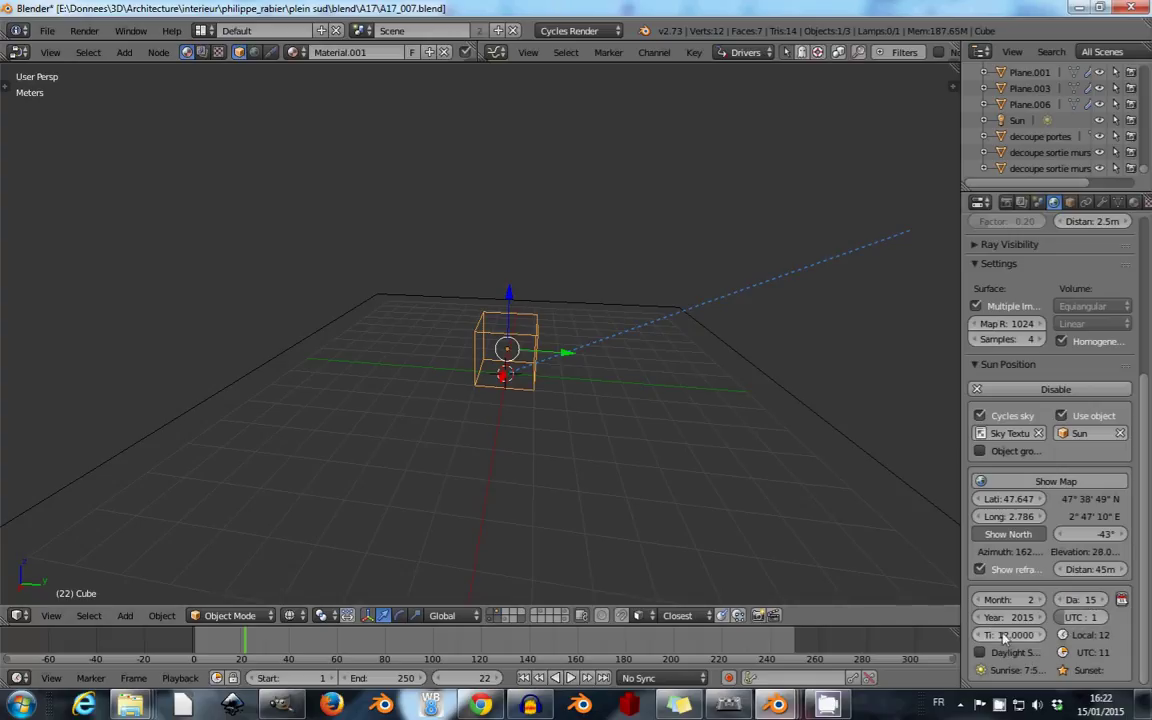
click(288, 617)
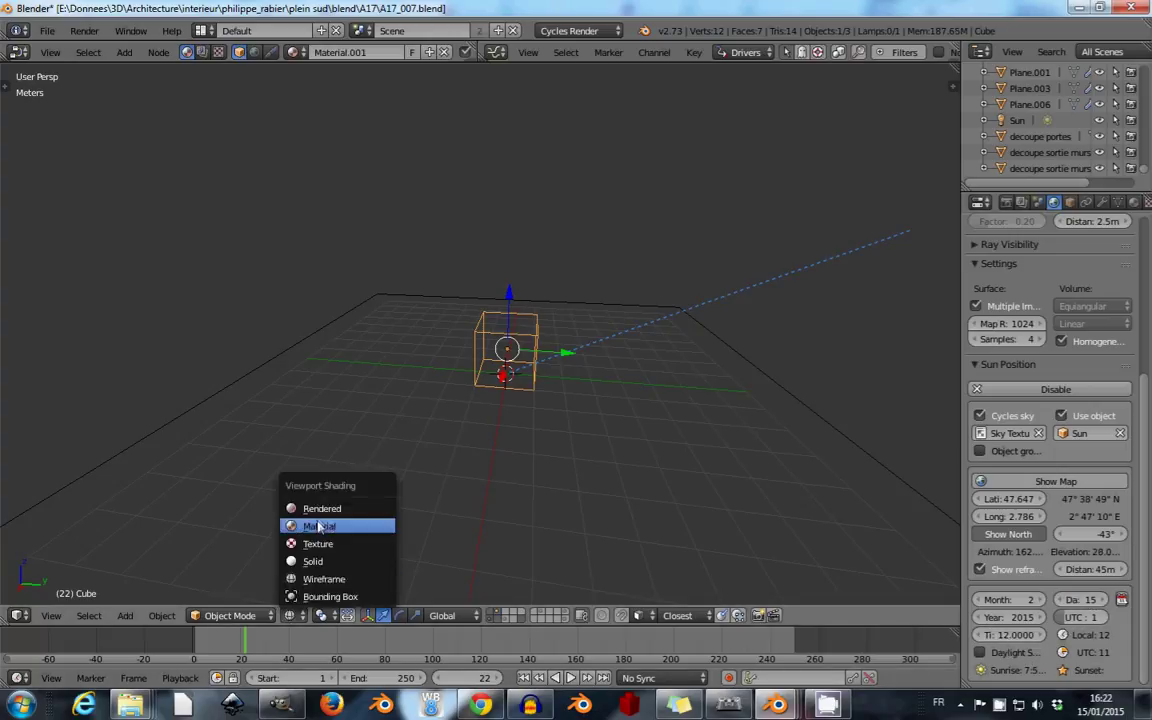
Step: Turn on Cycles rendered shading and try sun times of 16 and 8
click(334, 507)
mouse_move(686, 477)
middle_down()
mouse_move(715, 470)
mouse_move(699, 473)
middle_up()
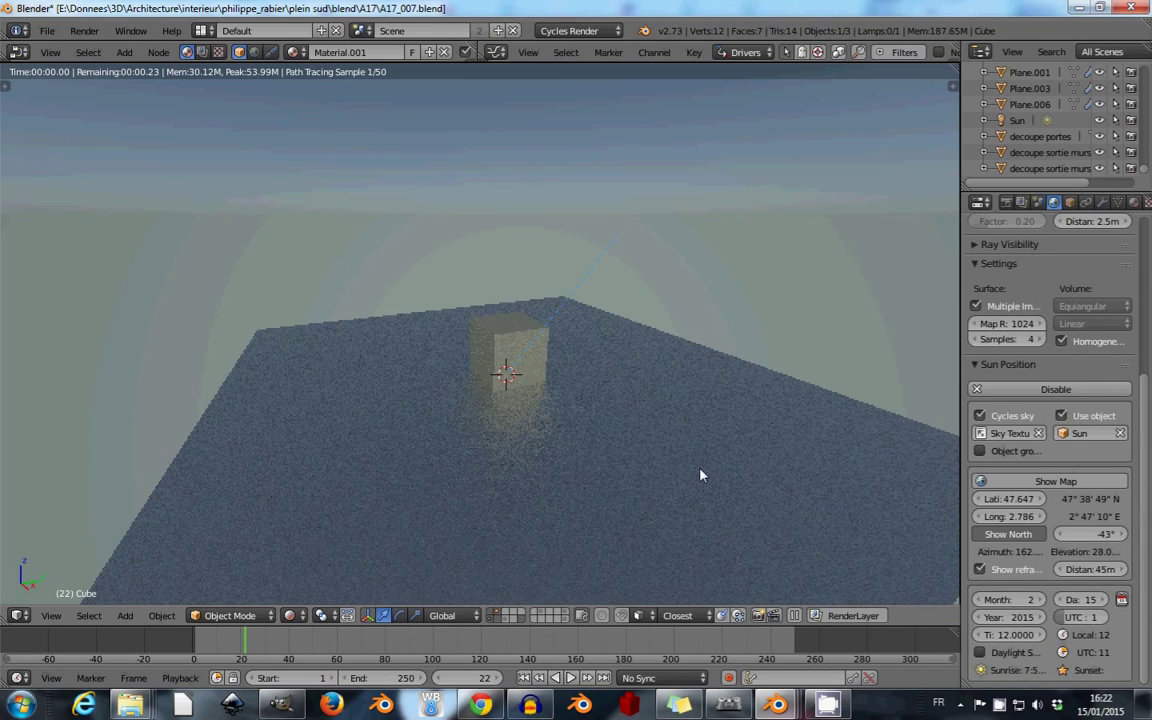
click(1005, 635)
text(16)
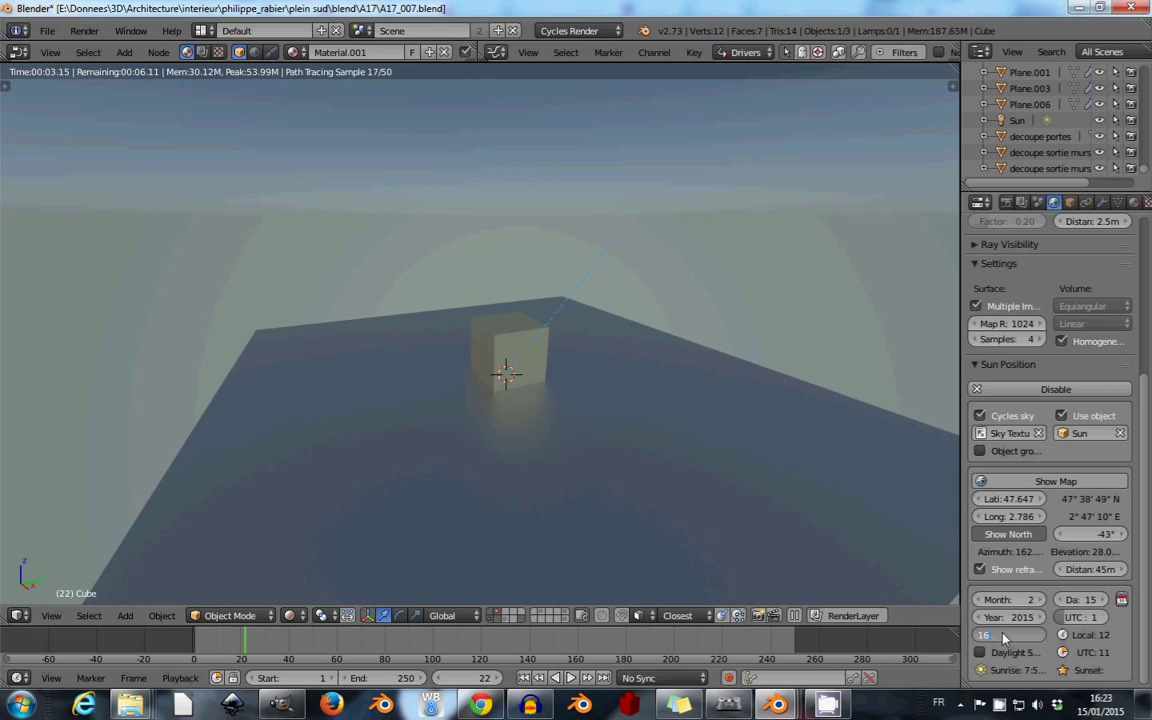
key(Return)
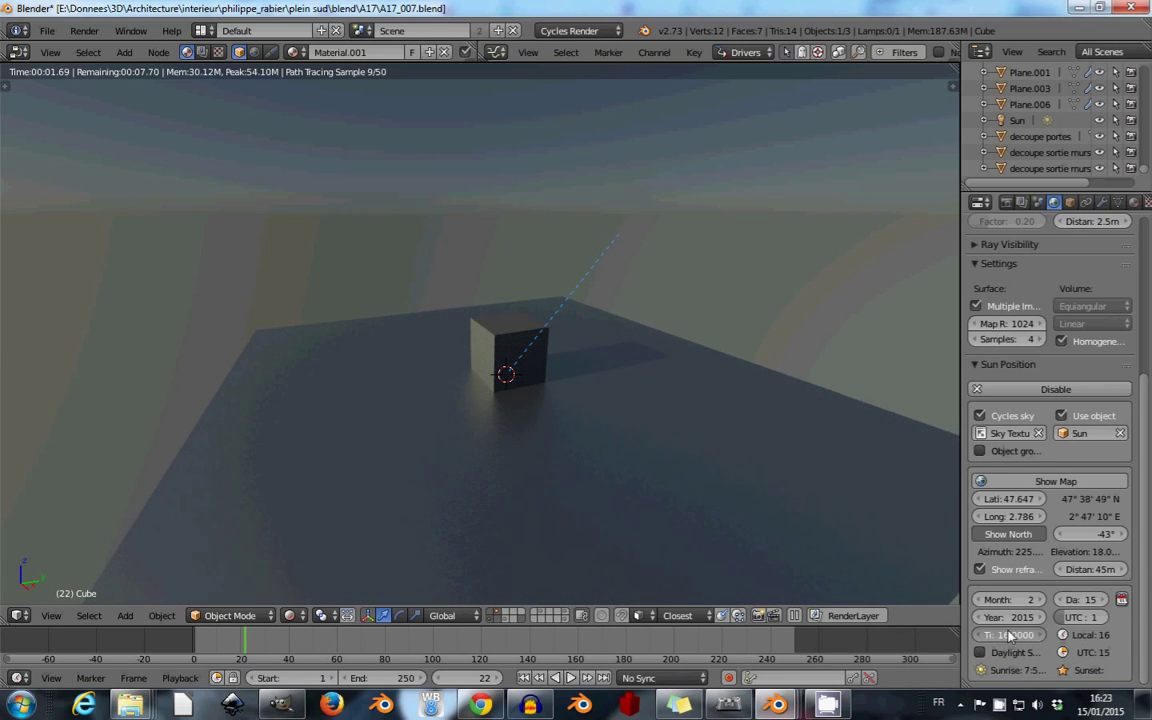
click(1010, 636)
text(8)
key(Return)
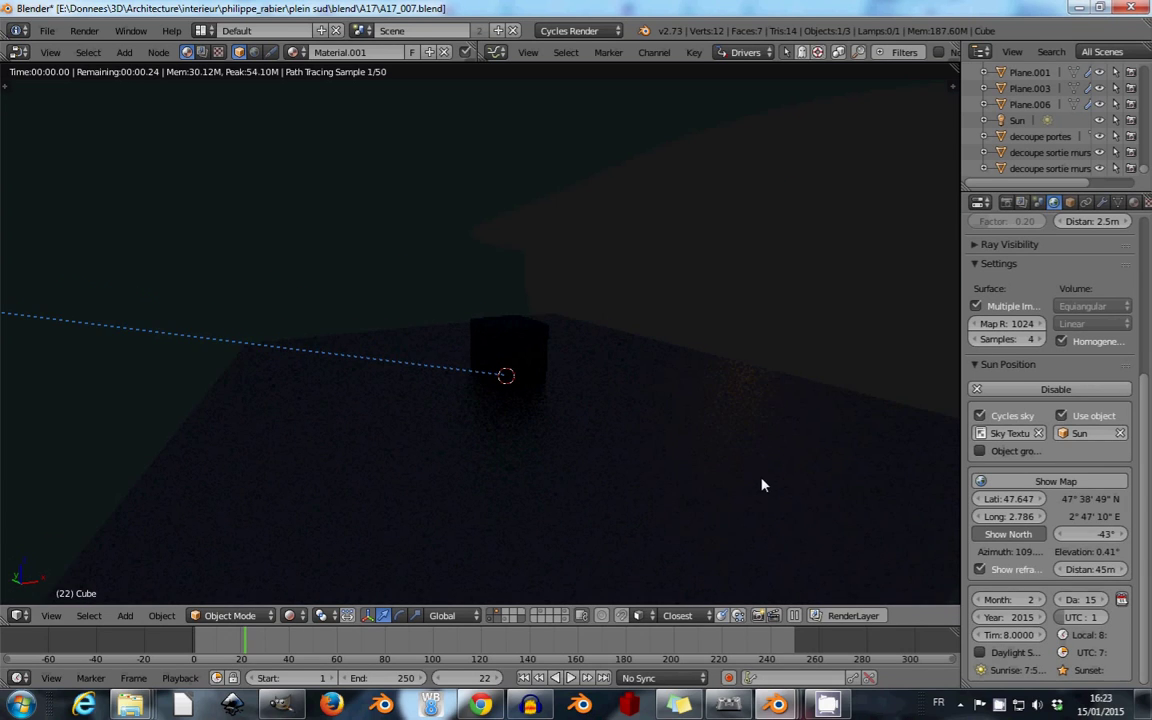
Step: Drag the sun time later through the morning, settling at about 14.93 hours
mouse_move(529, 495)
middle_down()
mouse_move(404, 483)
mouse_move(679, 494)
middle_up()
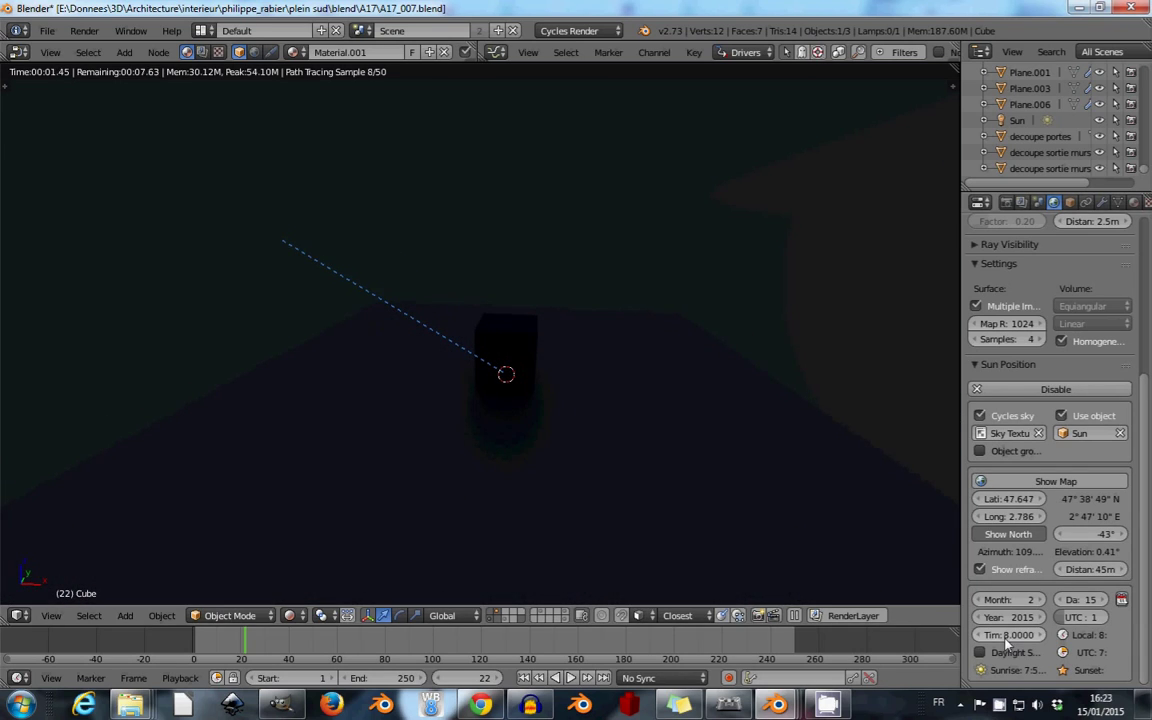
drag(1006, 641, 1111, 645)
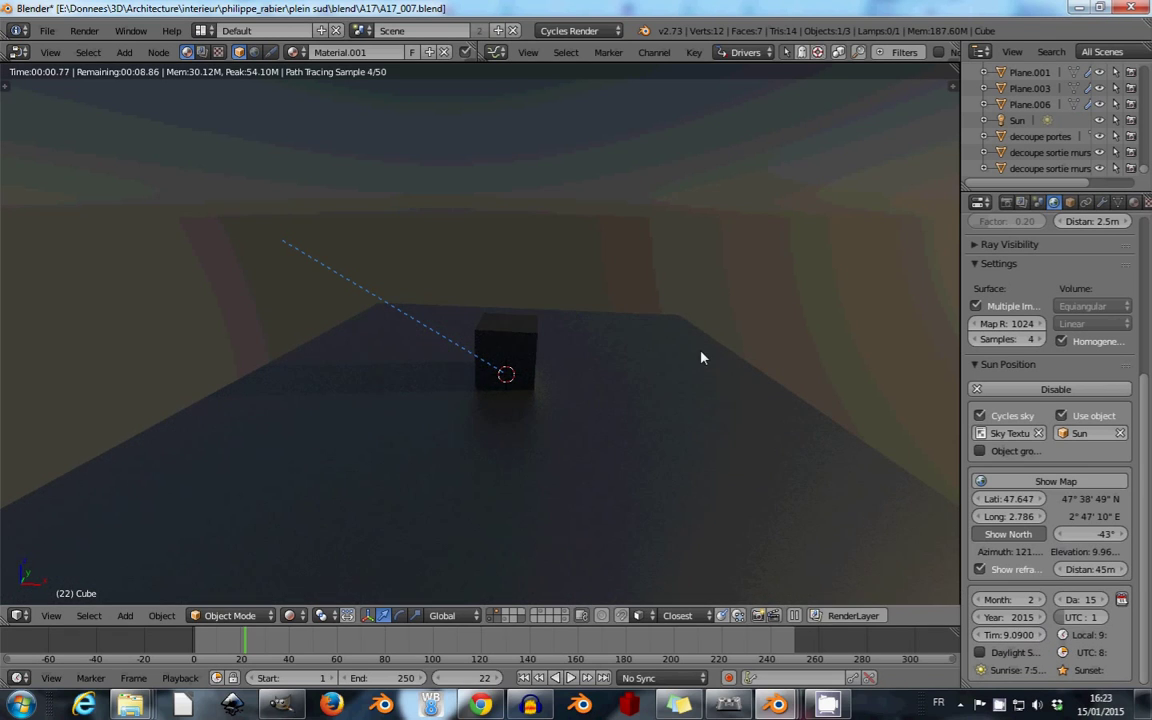
middle_drag(545, 370, 610, 365)
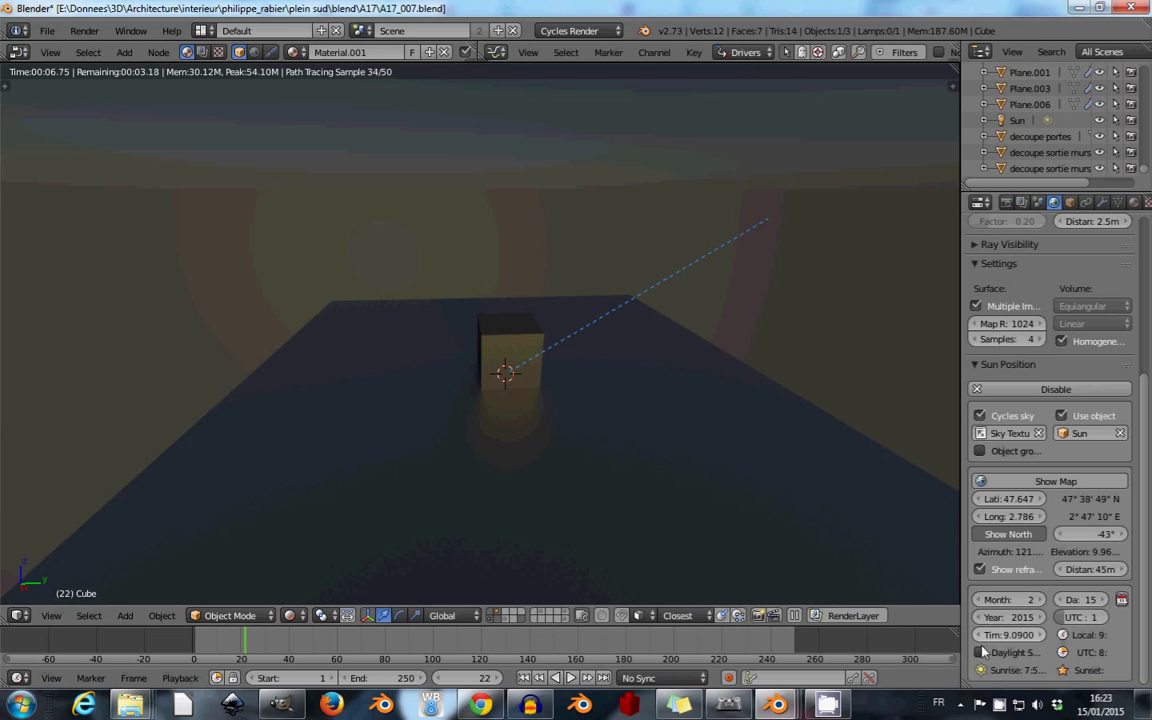
mouse_move(1019, 641)
mouse_down()
mouse_move(1093, 636)
mouse_move(1005, 644)
mouse_up()
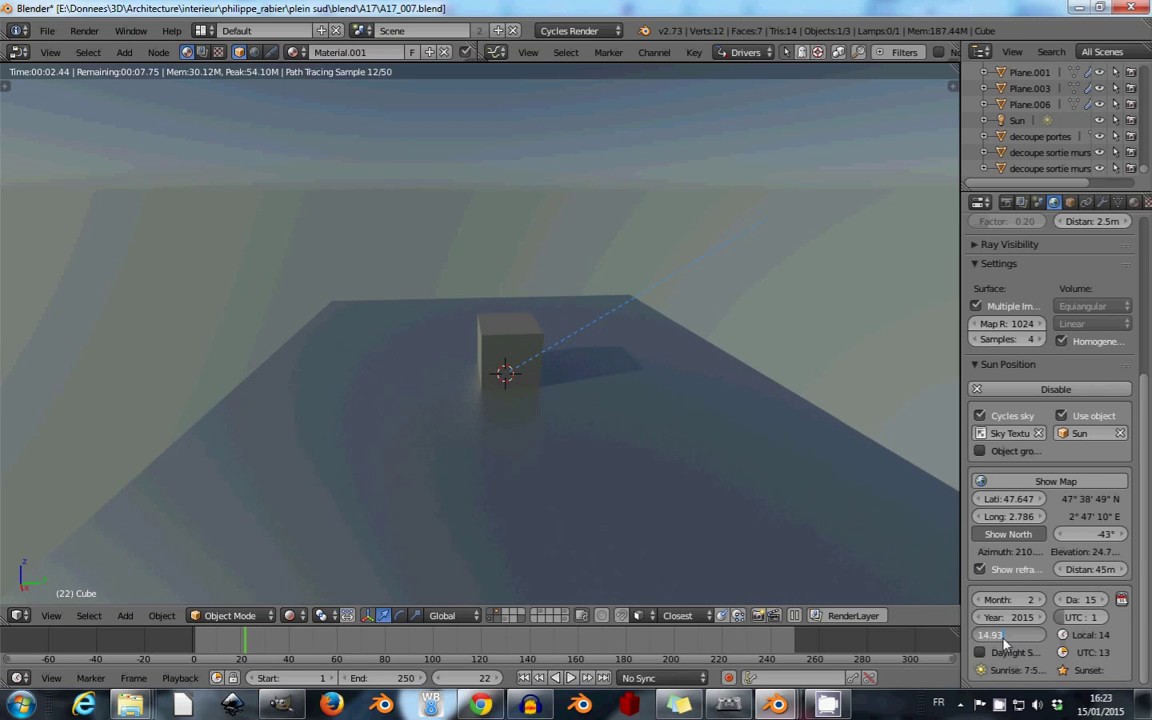
Step: Frame the cube close and low, try sun time 19, settle on 17, and exit rendered shading
scroll(579, 347, down, 2)
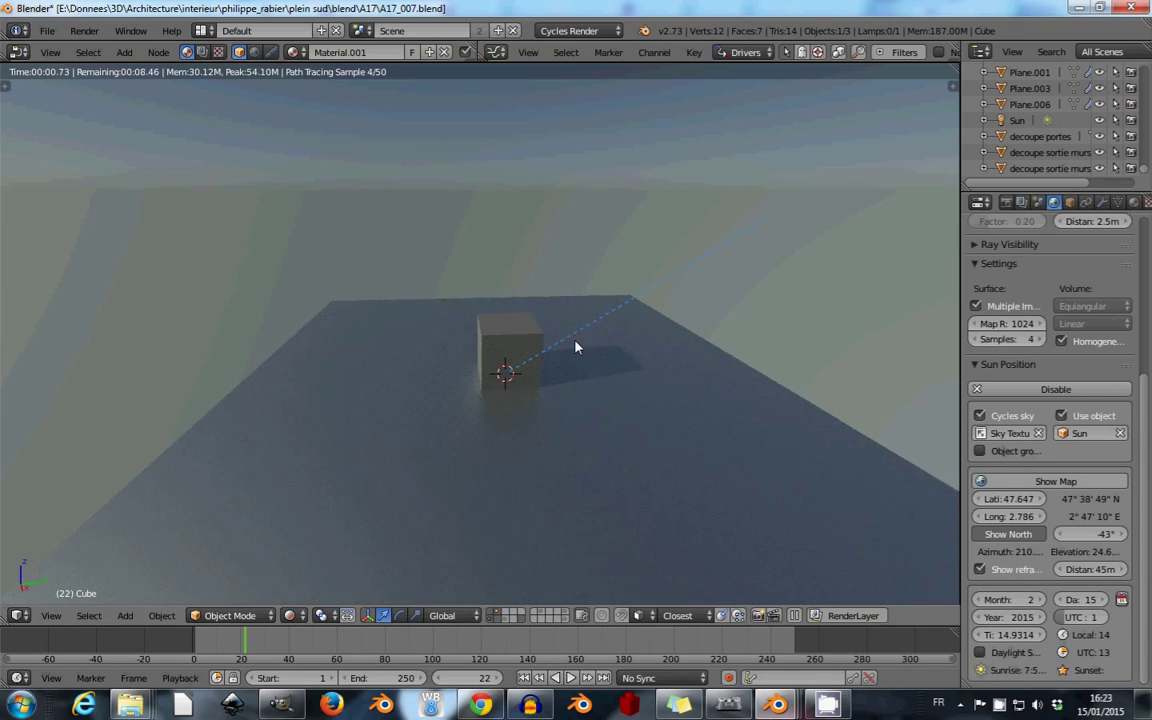
scroll(571, 360, down, 4)
mouse_move(598, 398)
middle_down()
mouse_move(740, 404)
mouse_move(563, 368)
mouse_move(583, 346)
mouse_move(655, 342)
middle_up()
scroll(512, 289, up, 5)
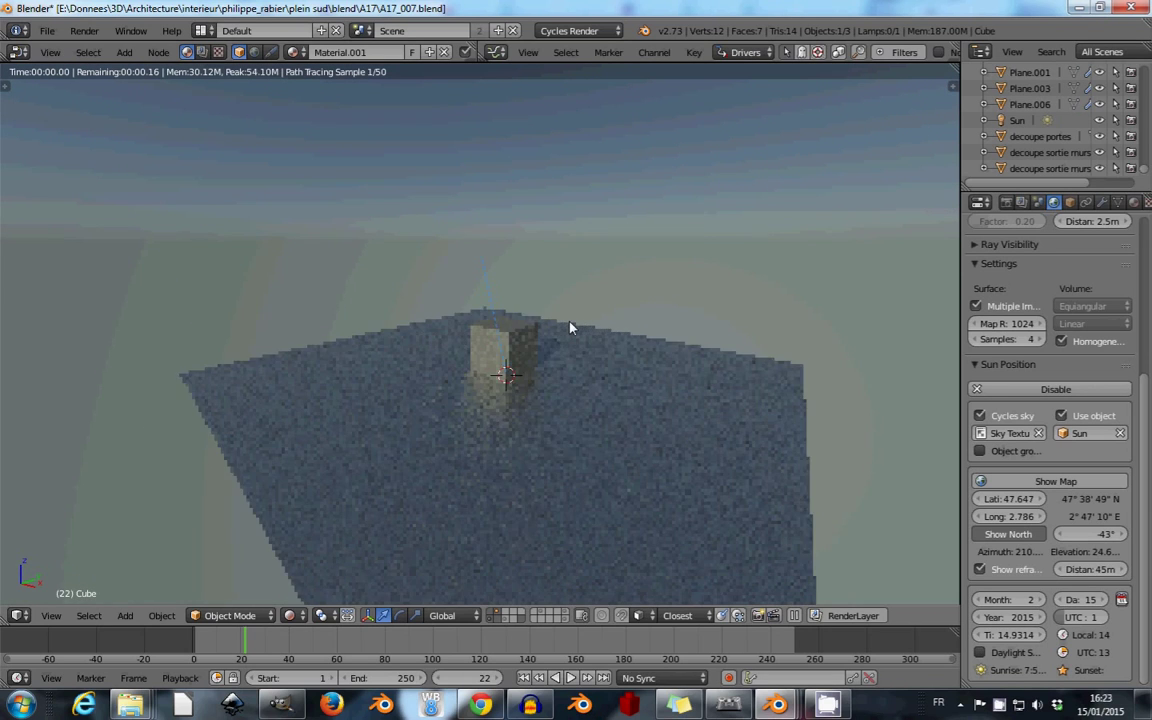
middle_drag(512, 289, 694, 458)
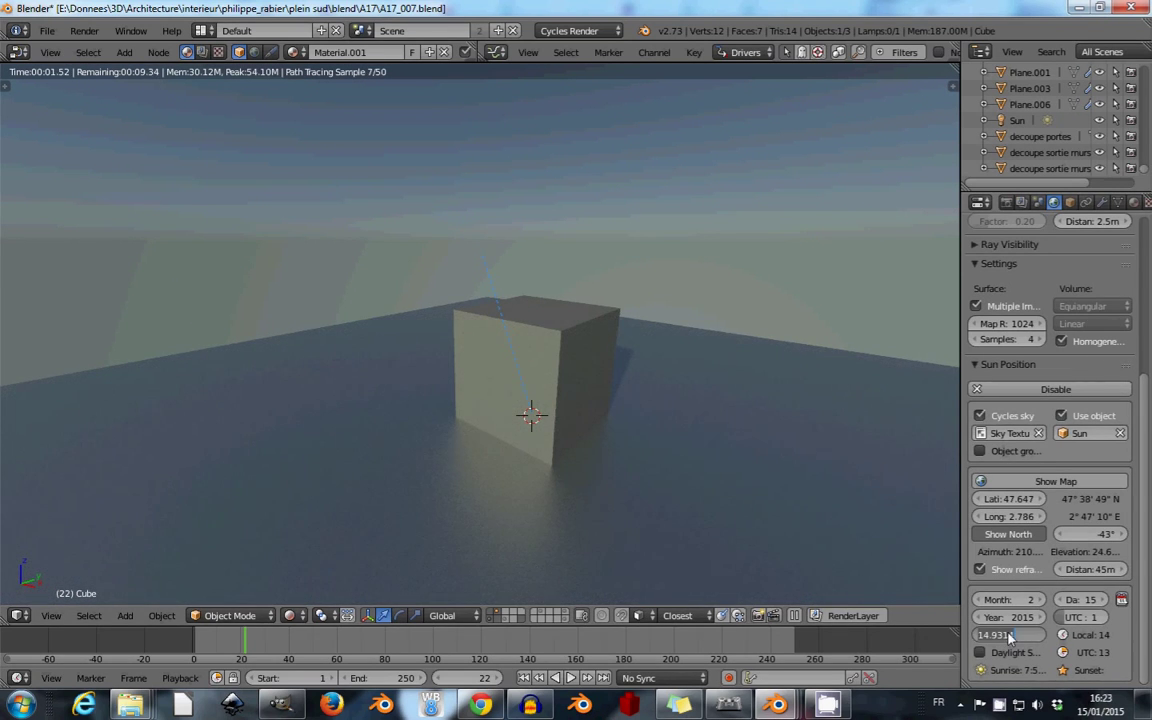
text(19)
key(Return)
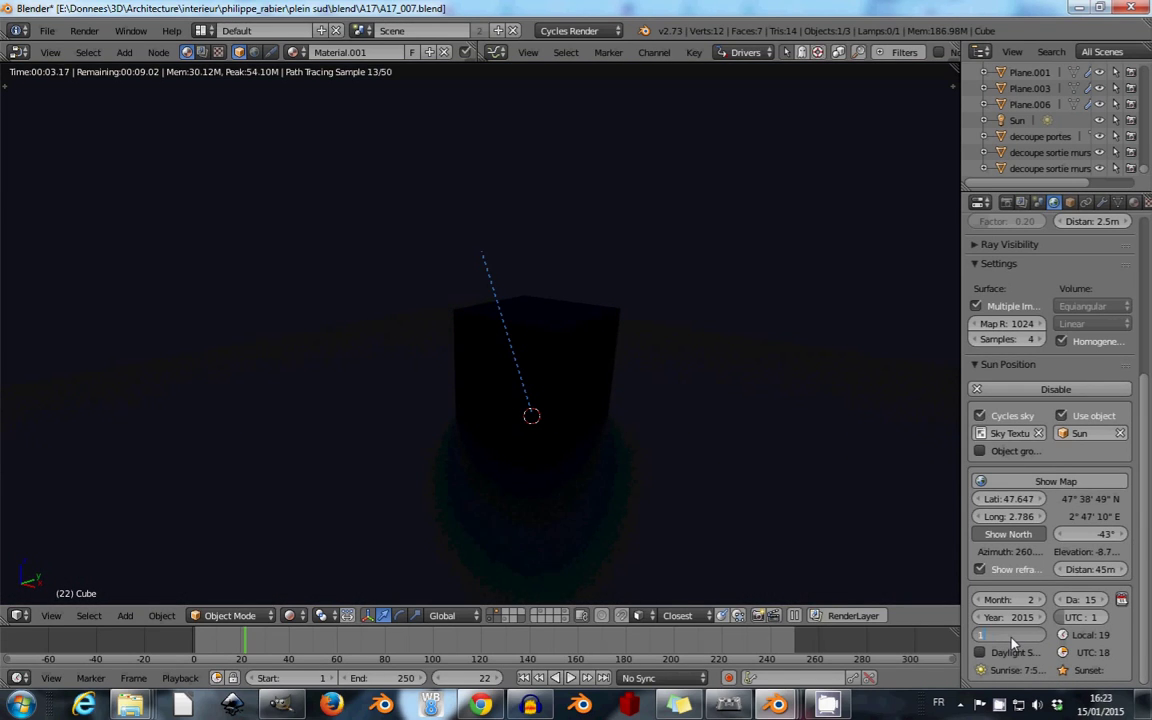
text(Ti: 17)
key(Return)
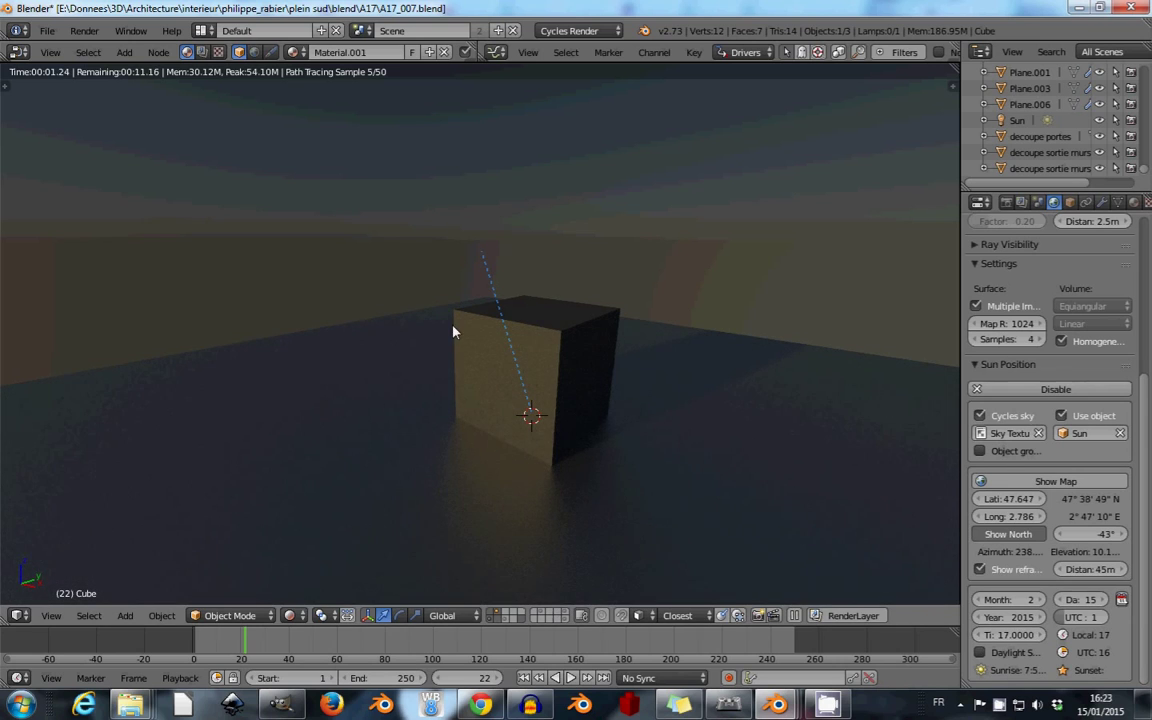
key(z)
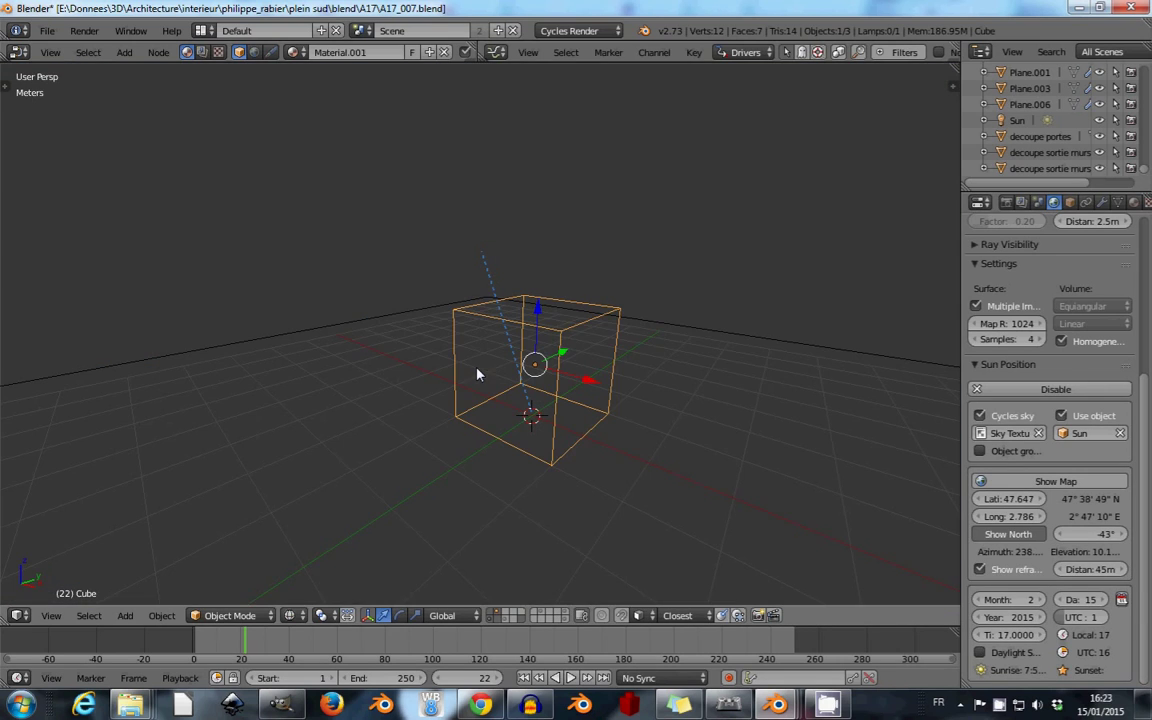
mouse_move(776, 705)
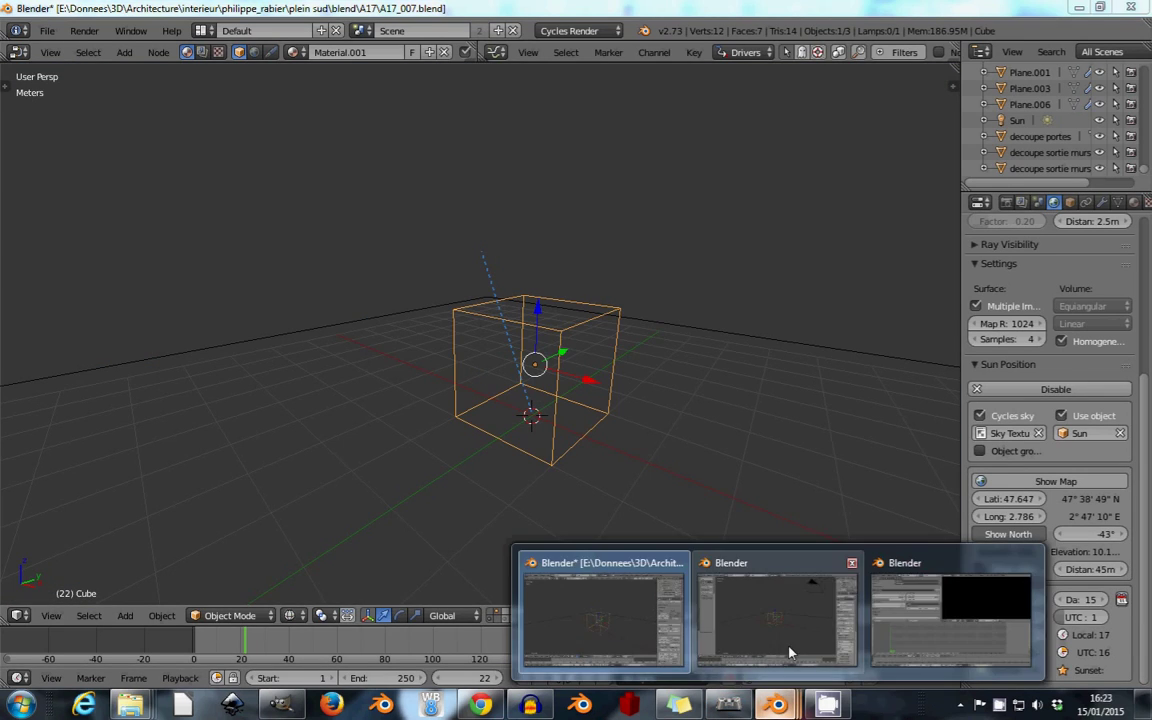
Step: Switch to the first file and set its sun time to 17
click(704, 566)
click(1064, 581)
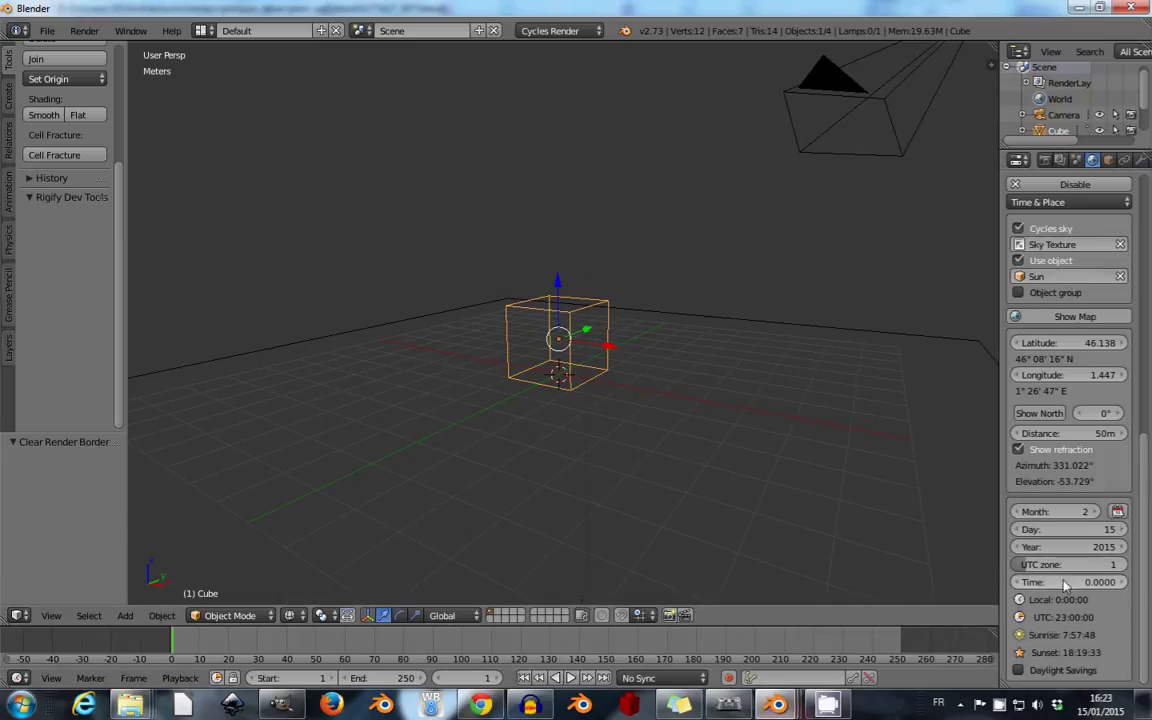
text(17)
key(Return)
Step: Preview the lit cube in Cycles rendered shading, then return to solid shading
mouse_move(845, 392)
middle_down()
mouse_move(563, 419)
mouse_move(597, 414)
mouse_move(540, 499)
middle_up()
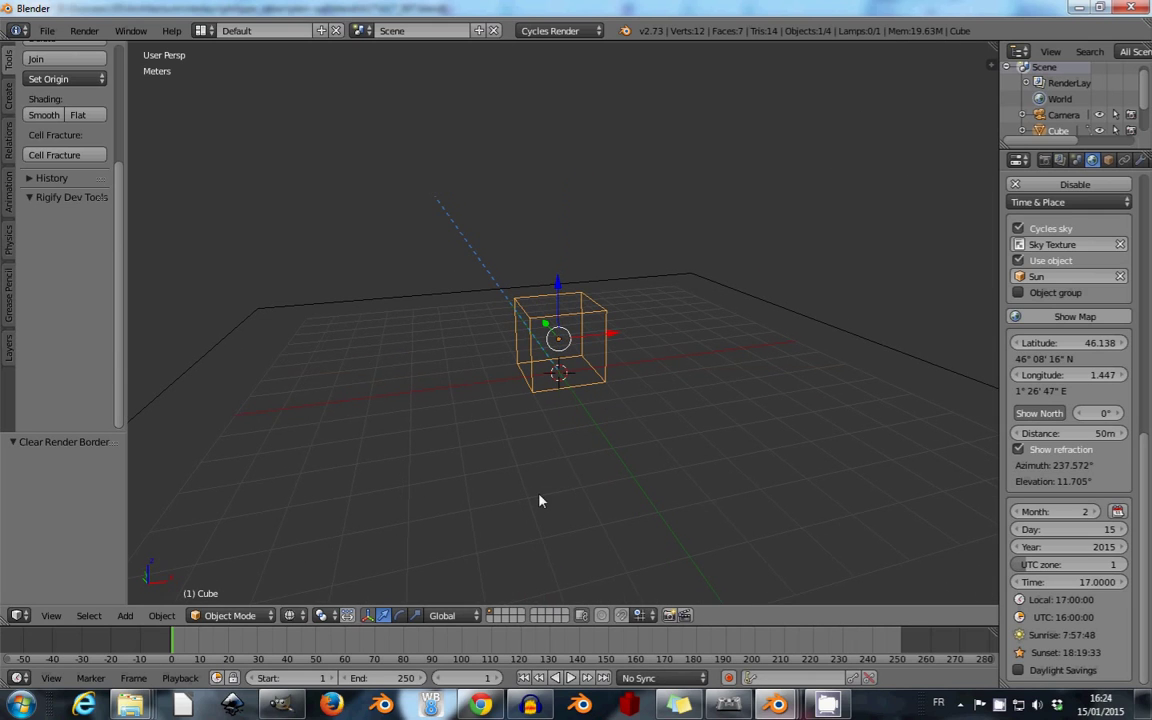
click(289, 615)
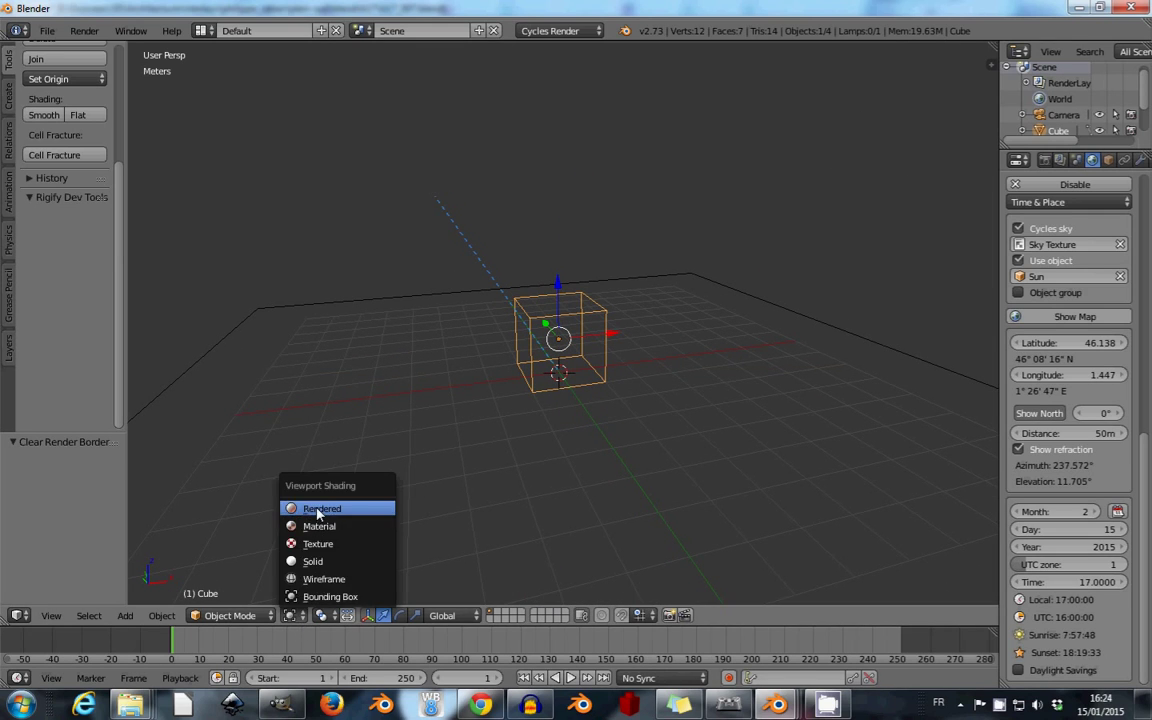
click(320, 508)
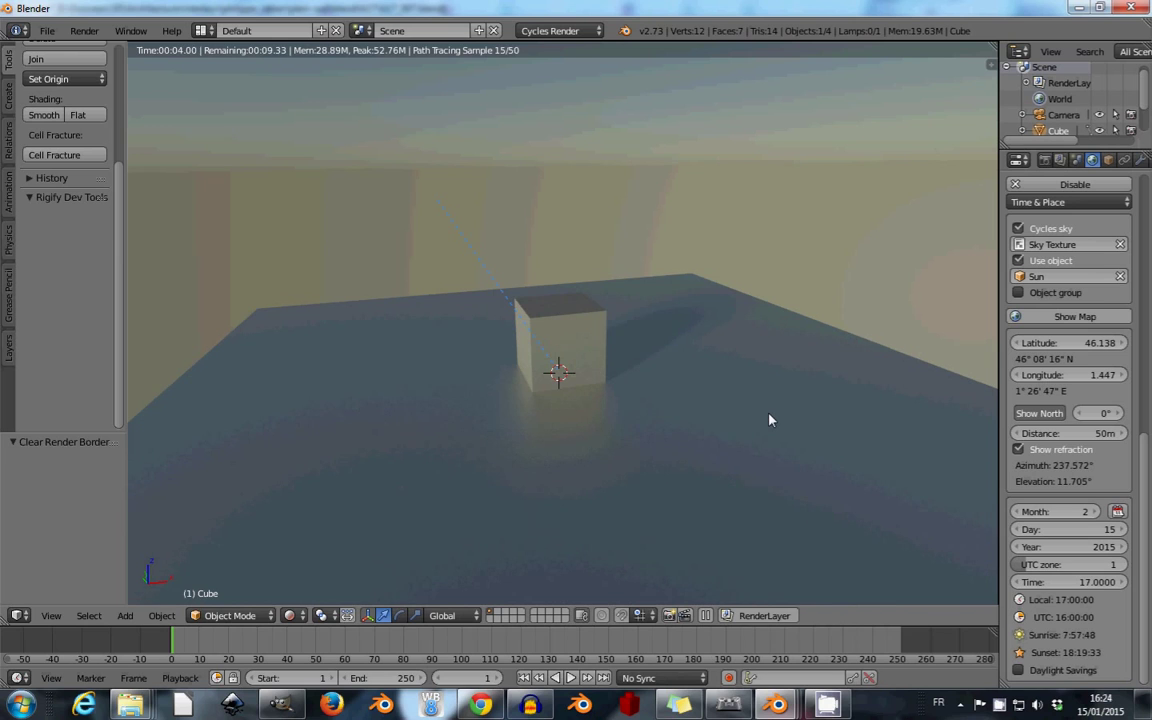
key(shift+z)
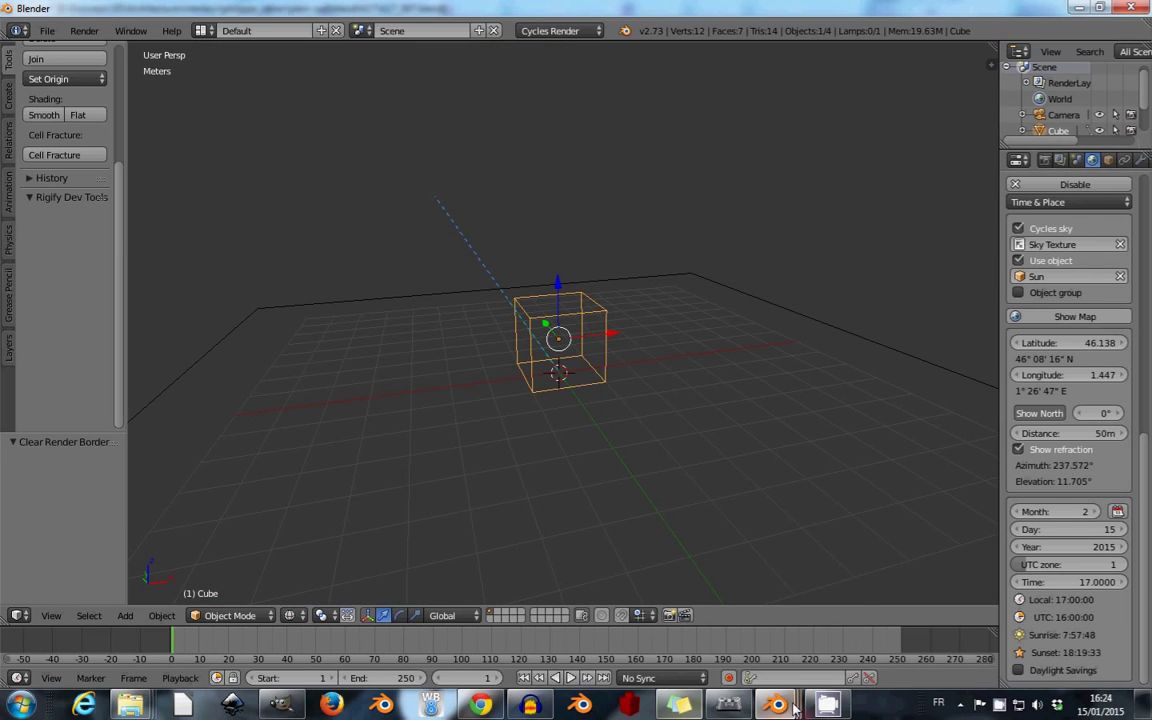
Step: Bring the A17_007 file forward in rendered shading and move the sun toward evening, about 18.56
mouse_move(777, 705)
click(600, 636)
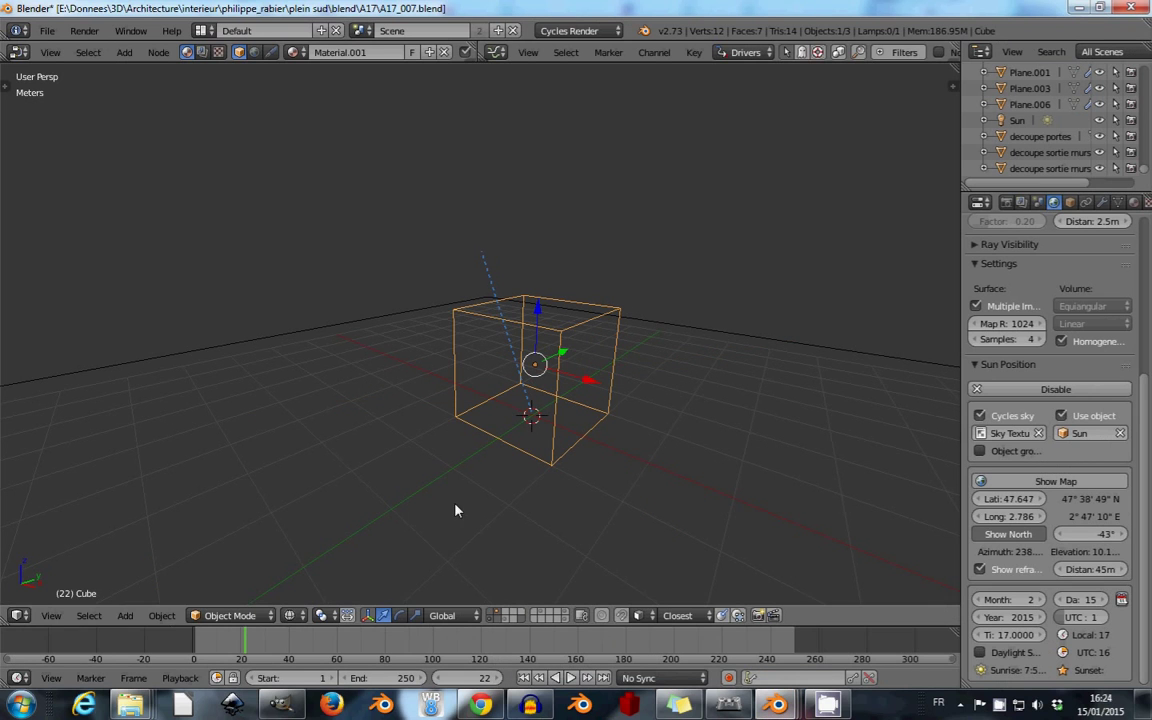
click(290, 615)
click(335, 507)
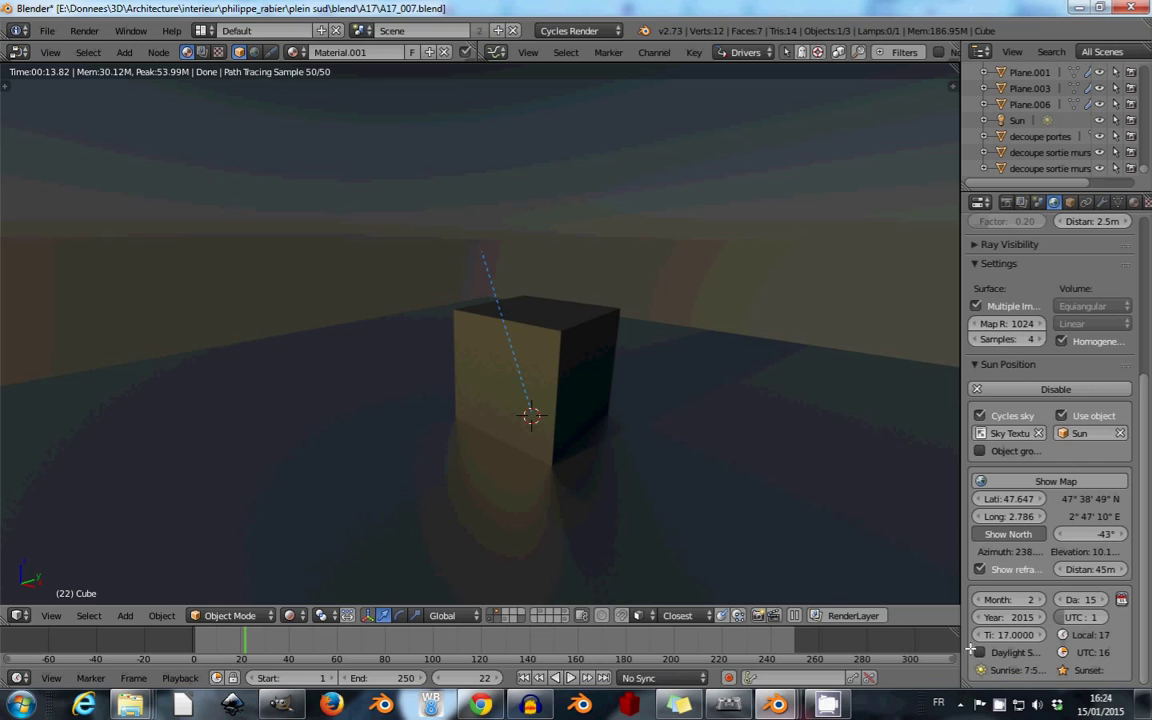
mouse_move(1003, 645)
mouse_down()
mouse_move(1072, 640)
mouse_move(411, 625)
mouse_move(1005, 635)
mouse_up()
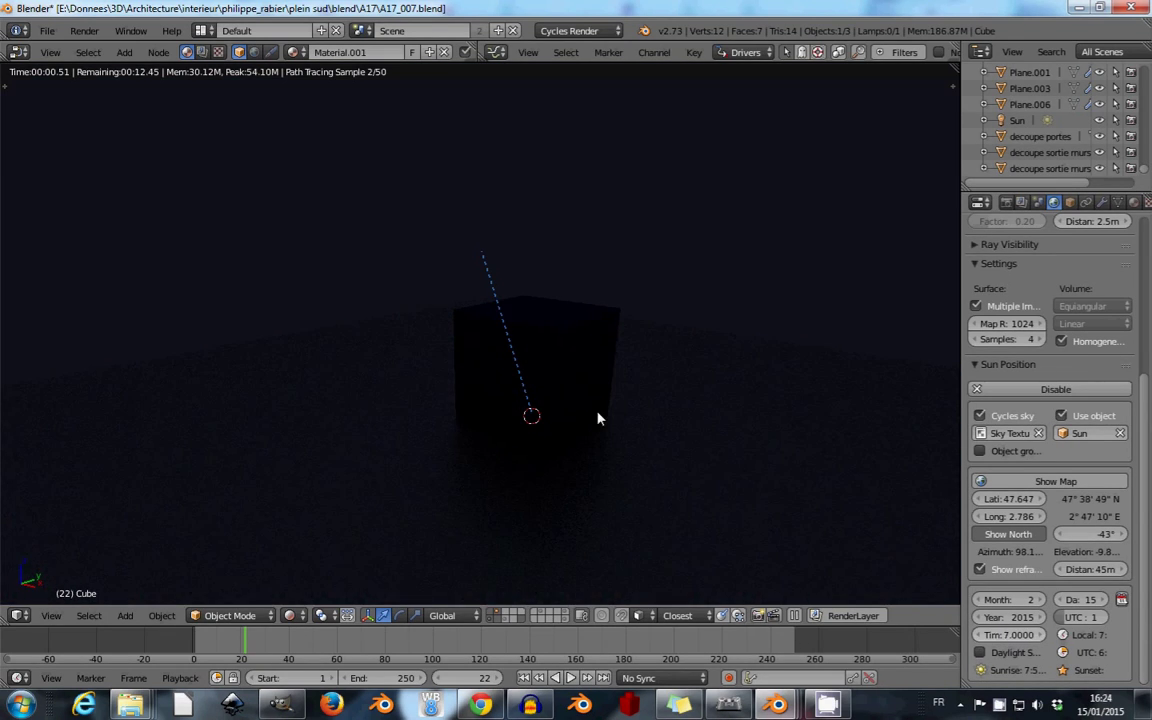
Step: Set the sun time to 8, raise it to 9, and leave rendered shading
click(1005, 635)
text(7)
text(8)
key(Return)
ctrl+scroll(1020, 635, up, 1)
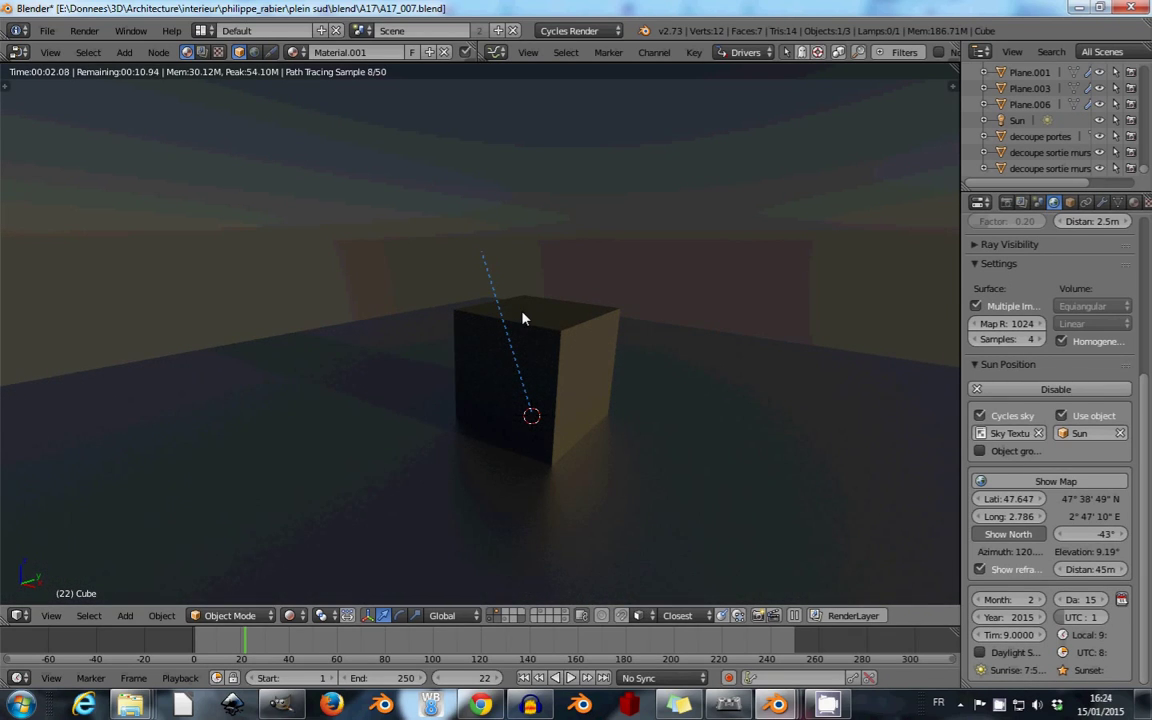
key(z)
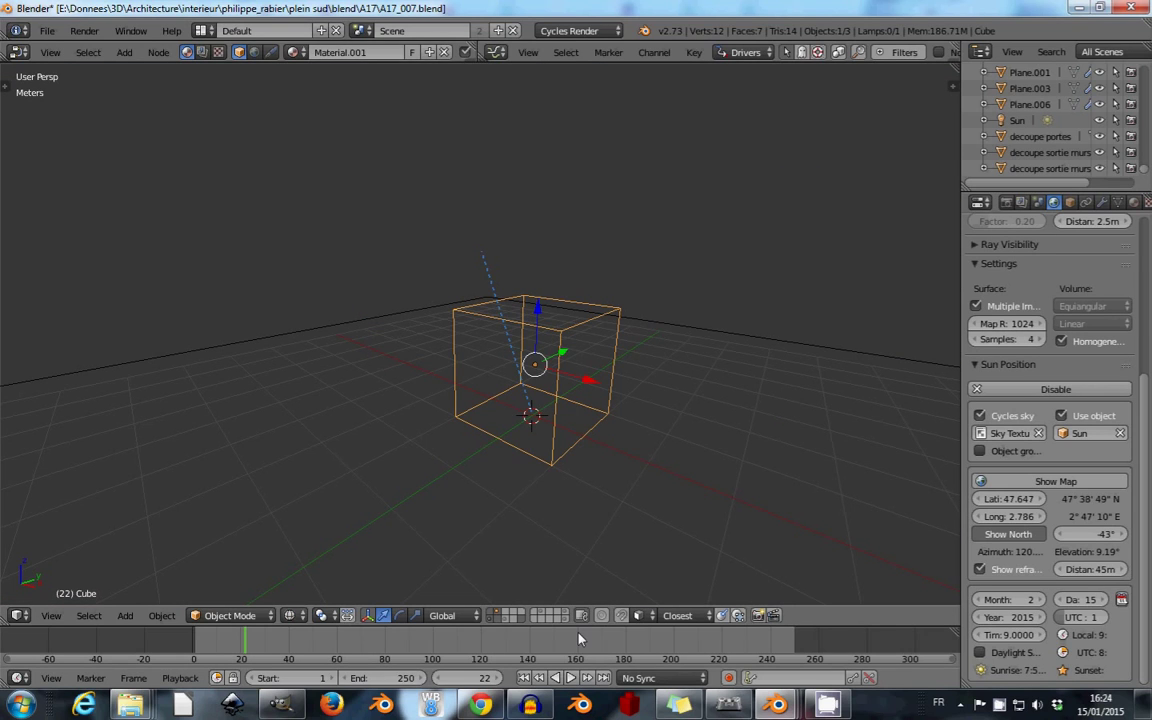